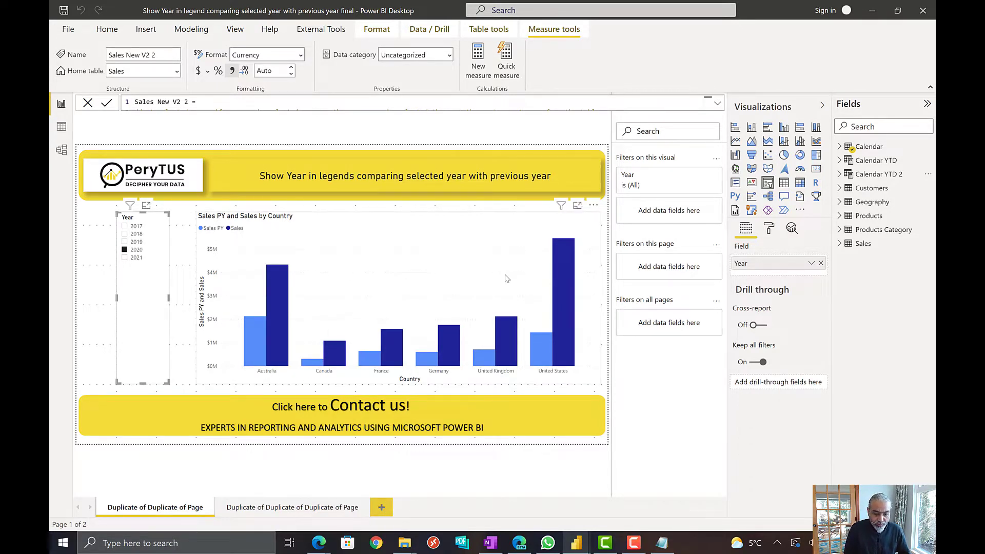
Find the Sales PY measure in the fields list and examine the PREVIOUSYEAR part of its formula.
{"action": "left_click", "coordinate": [508, 277]}
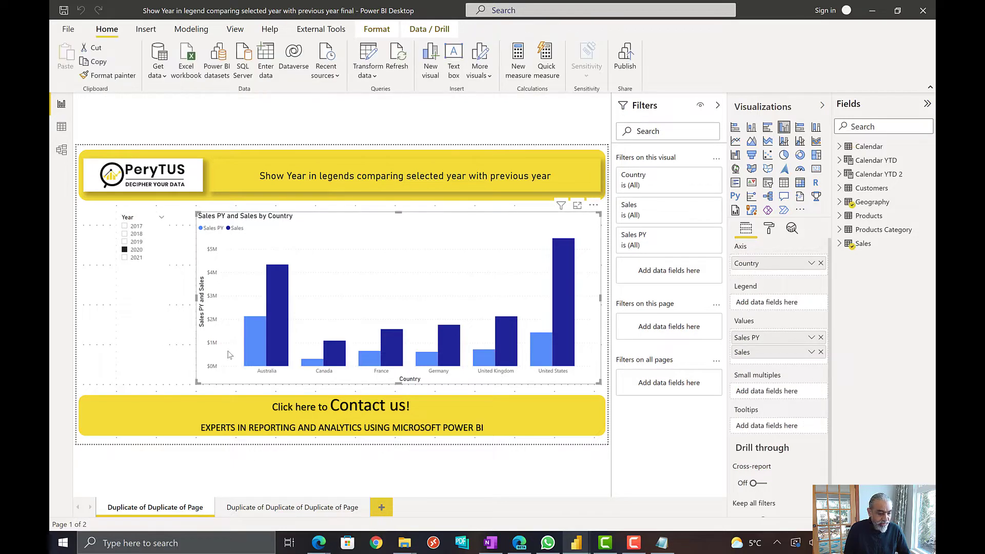
{"action": "left_click", "coordinate": [133, 221]}
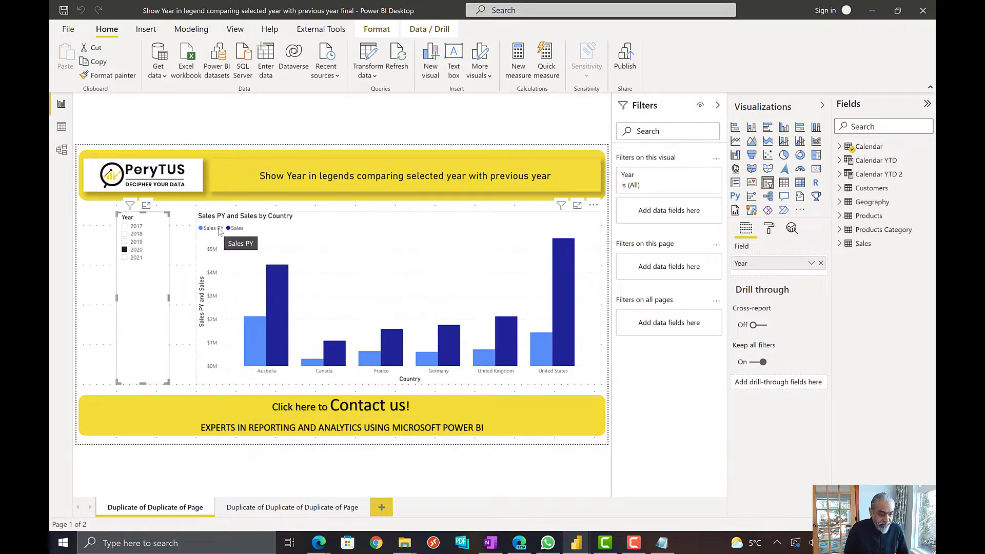
{"action": "left_click", "coordinate": [896, 128]}
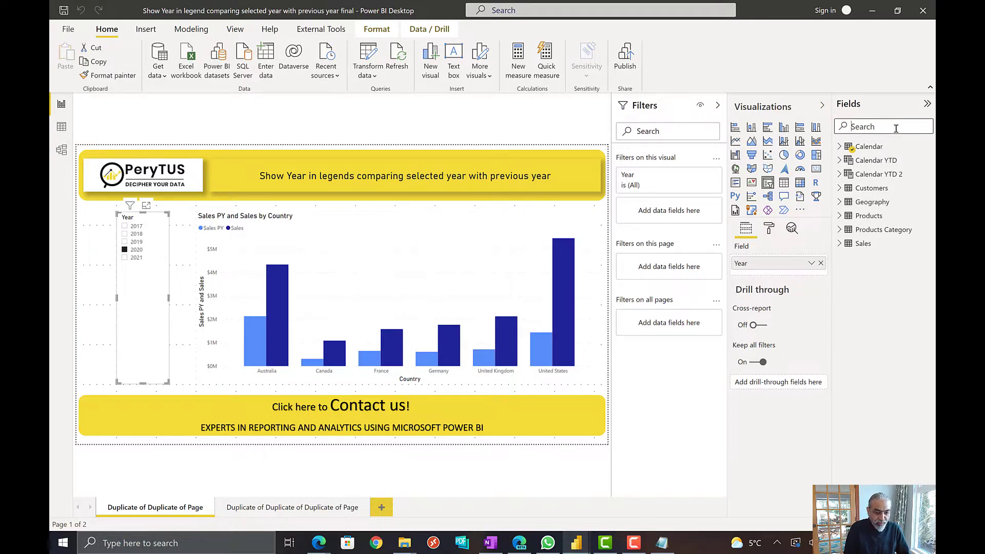
{"action": "type", "text": "sales py"}
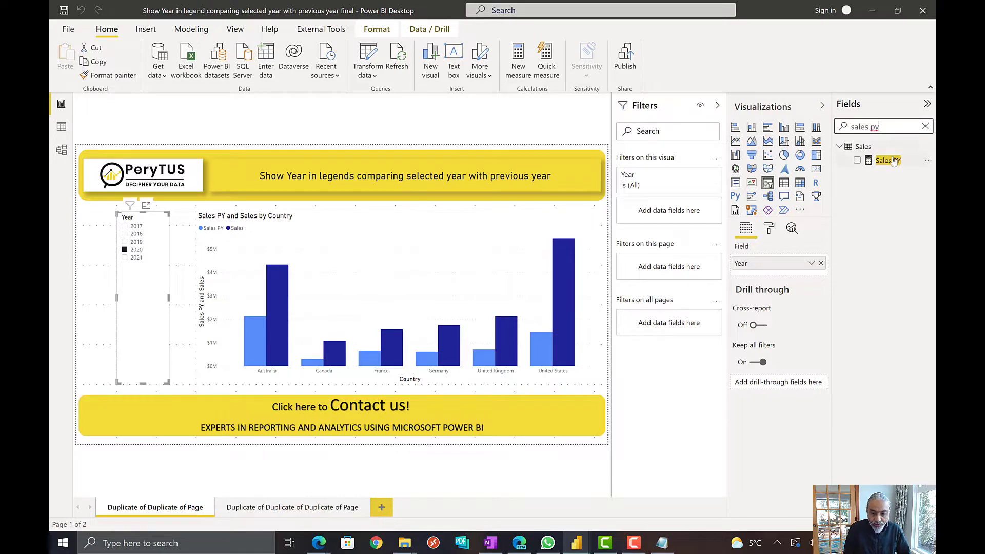
{"action": "left_click", "coordinate": [891, 161]}
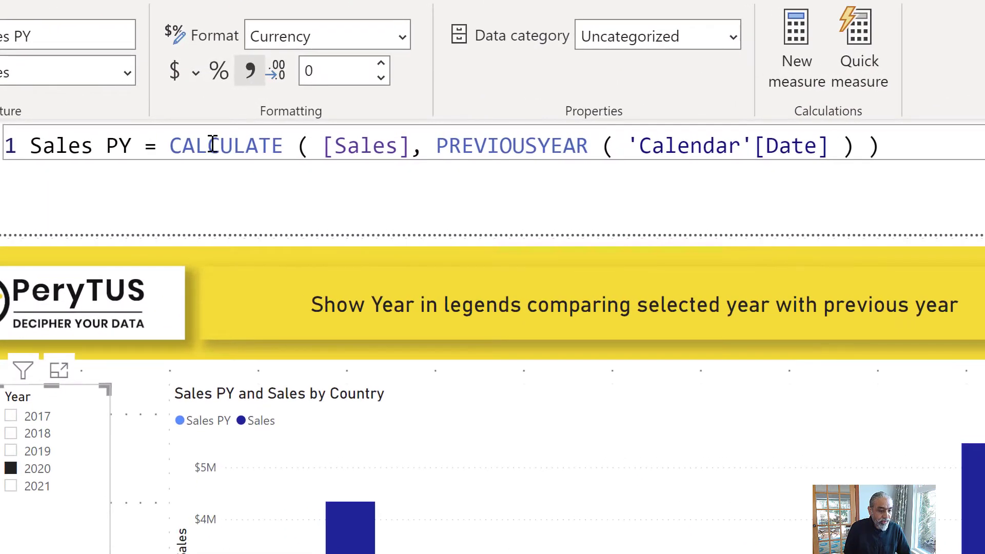
{"action": "left_click_drag", "start_coordinate": [450, 147], "coordinate": [855, 149]}
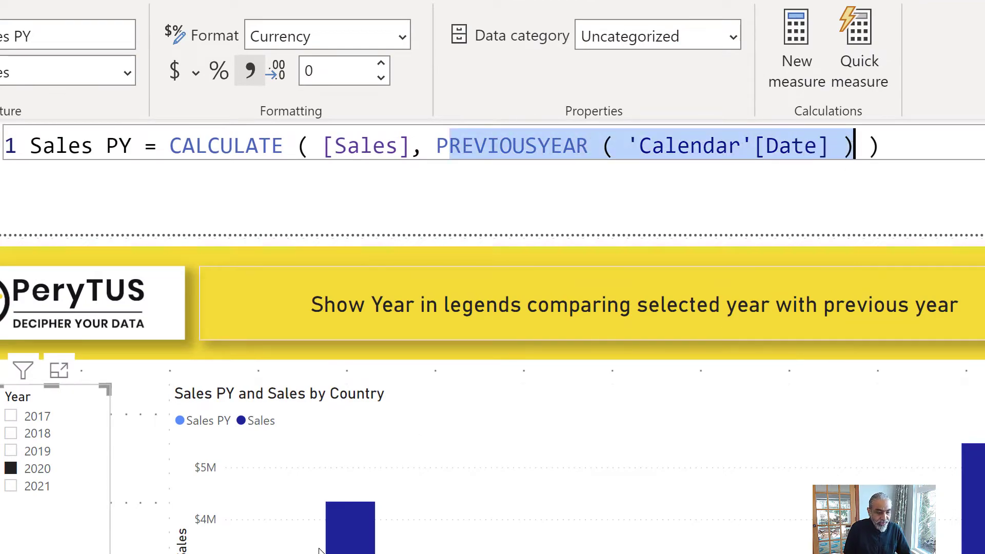
Rename the column chart's values for this visual, Sales as This Year Sales and Sales PY as PY Sales.
{"action": "left_click", "coordinate": [420, 482]}
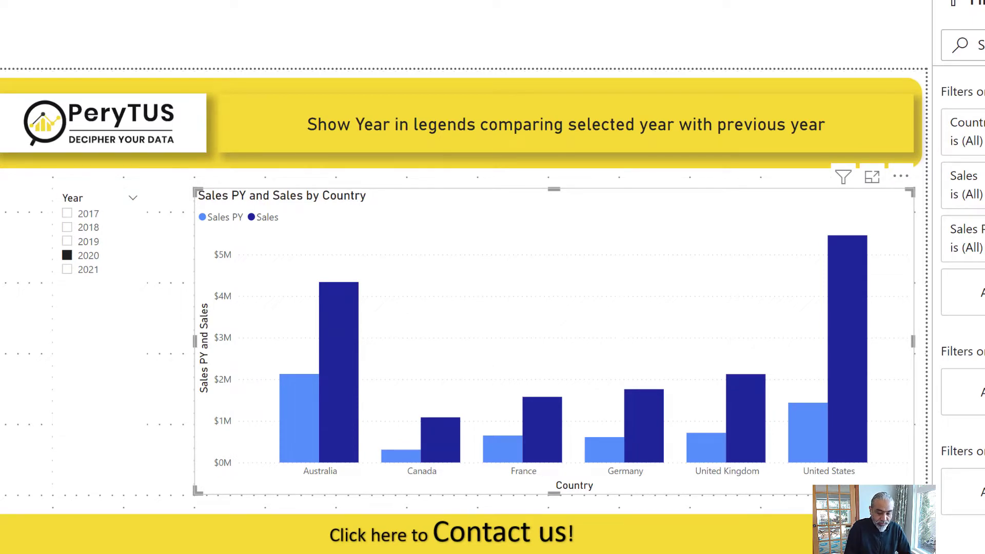
{"action": "type", "text": "This Year Sales"}
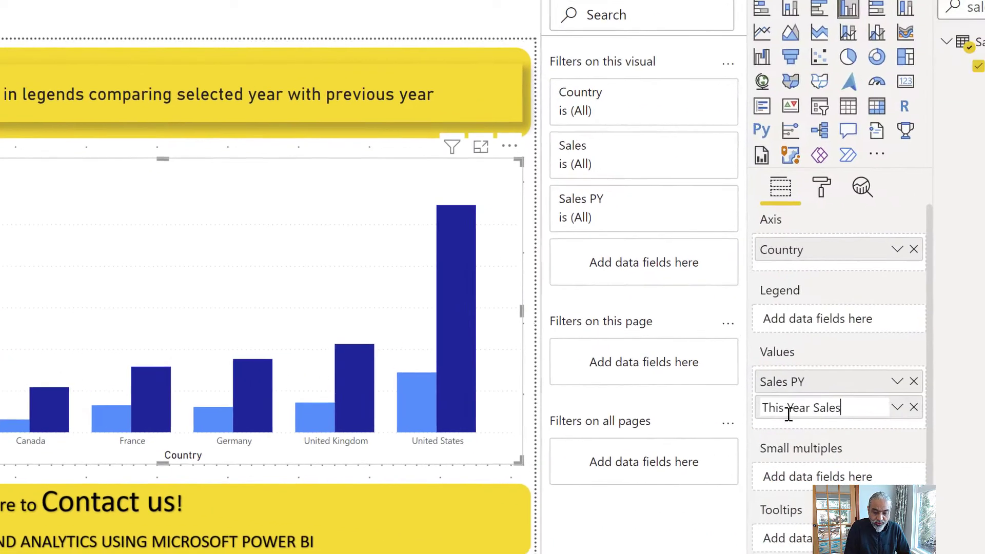
{"action": "key", "text": "Return"}
{"action": "double_click", "coordinate": [752, 382]}
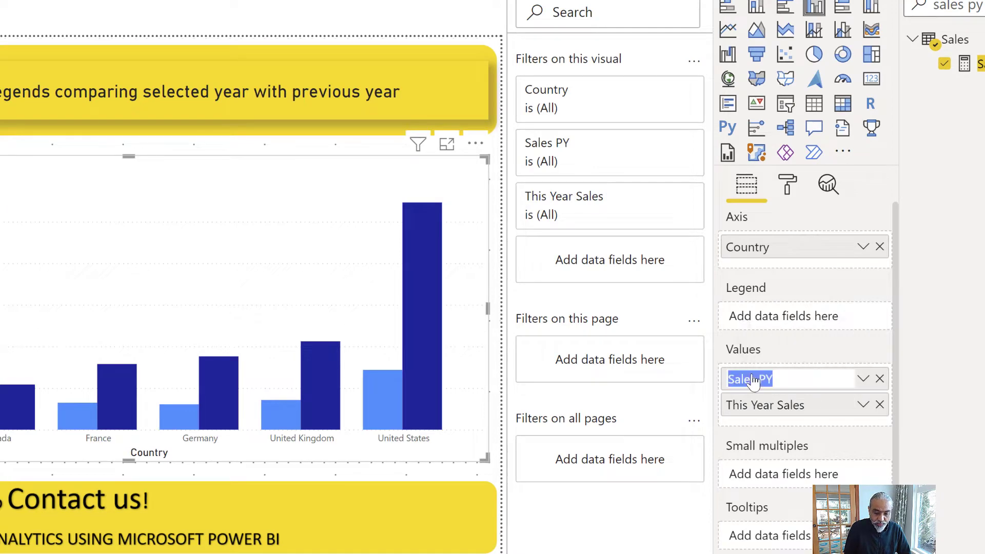
{"action": "type", "text": "PY Sales"}
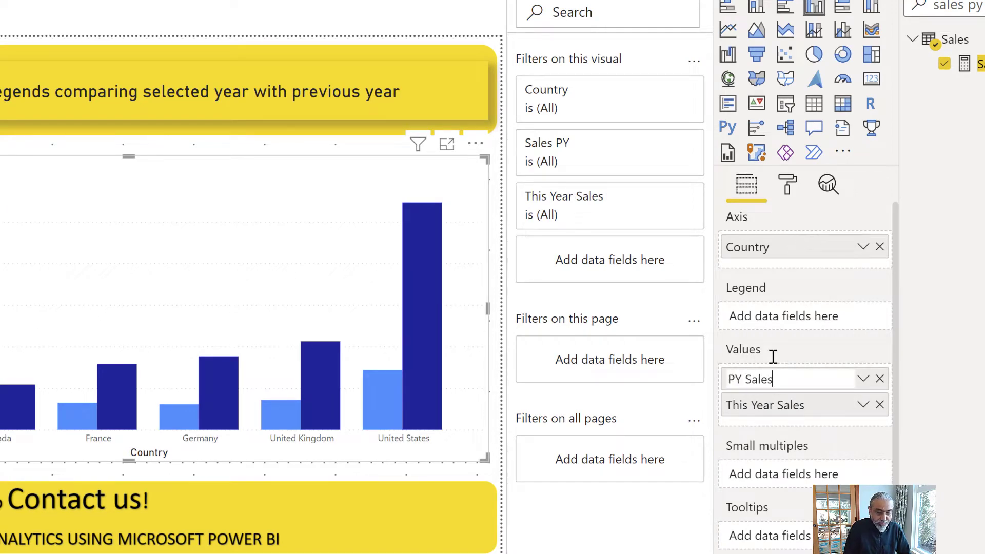
{"action": "key", "text": "Return"}
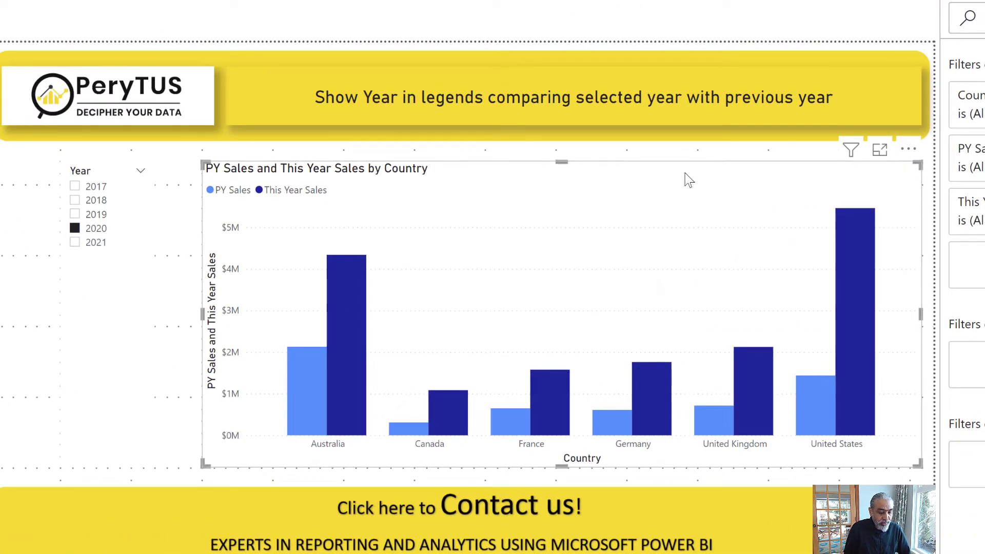
Filter the report to 2019 and examine Australia's sales columns and the chart legend, including in focus mode.
{"action": "left_click", "coordinate": [101, 216]}
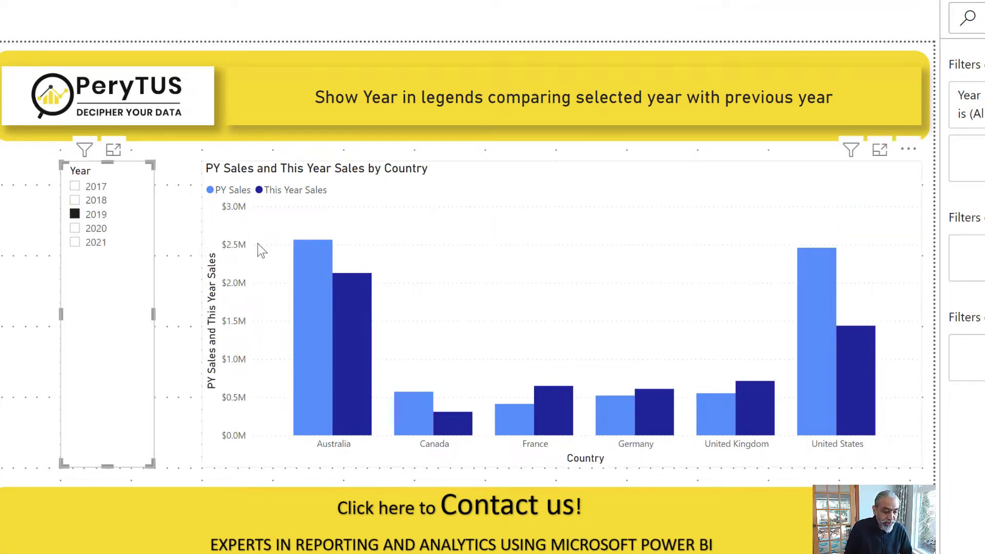
{"action": "mouse_move", "coordinate": [360, 300]}
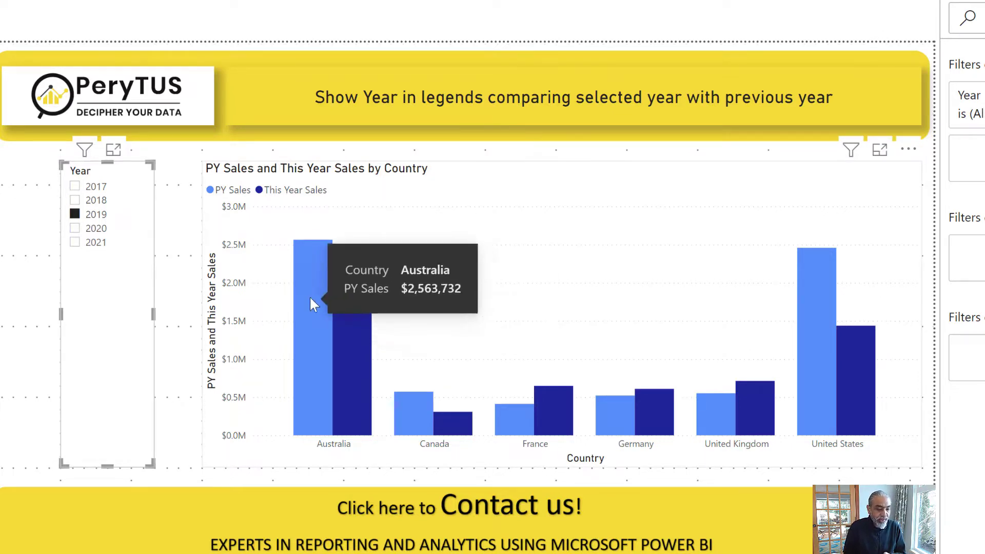
{"action": "mouse_move", "coordinate": [316, 305]}
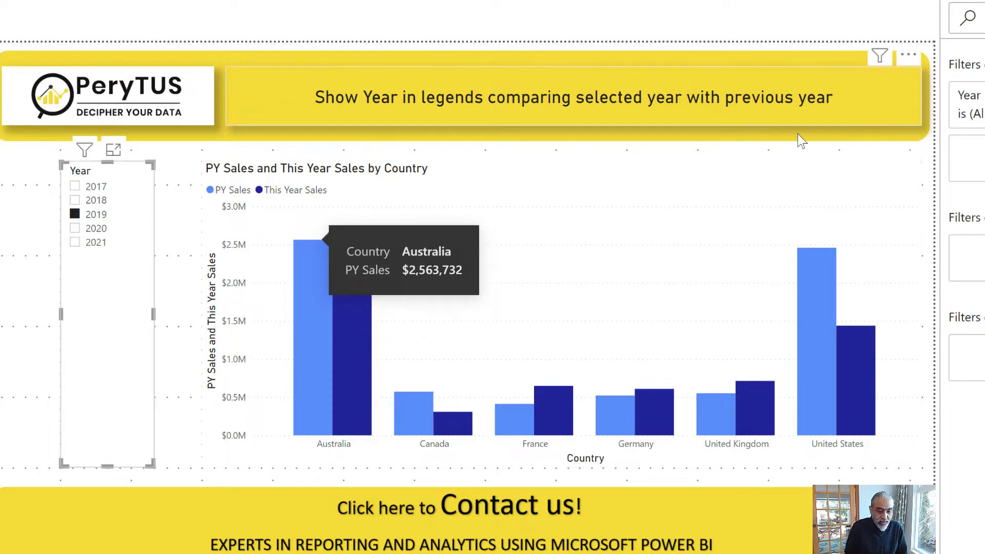
{"action": "left_click", "coordinate": [878, 157]}
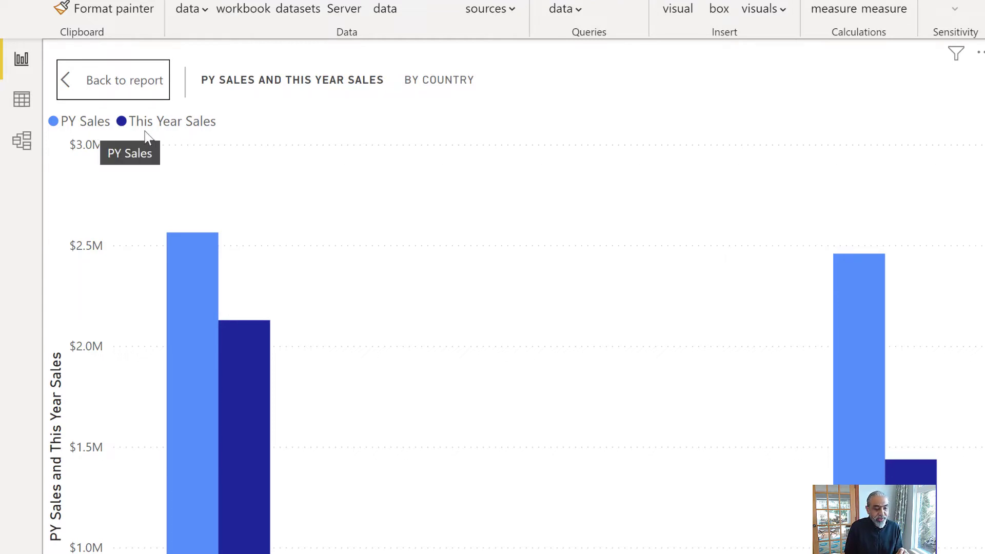
{"action": "left_click", "coordinate": [113, 80]}
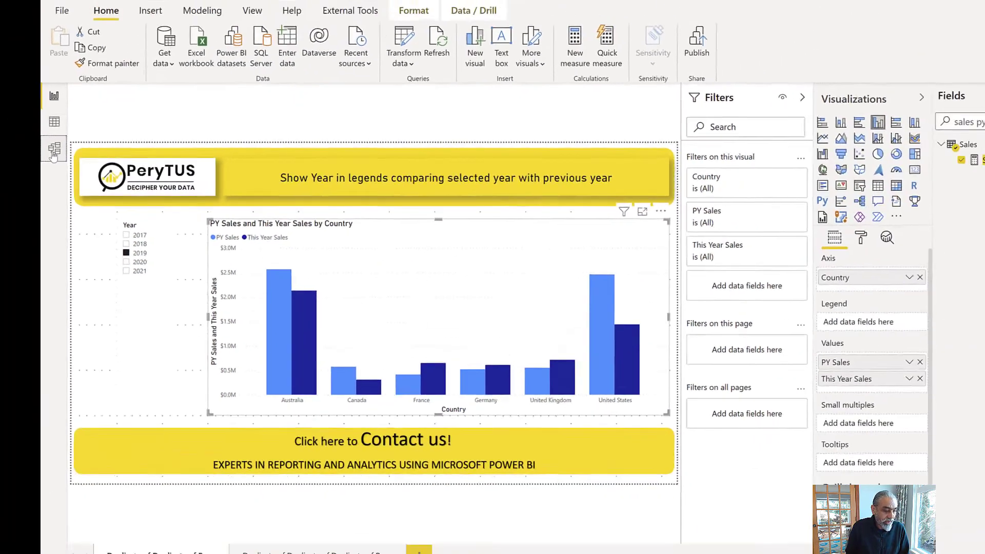
Examine how the Calendar and Calendar YTD 2 tables relate to the Sales table in the data model.
{"action": "left_click", "coordinate": [20, 147]}
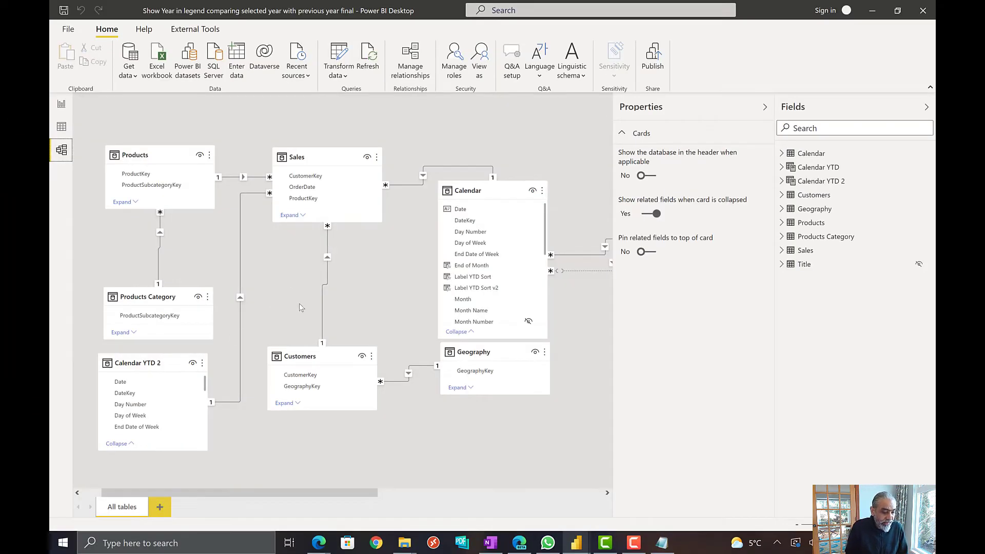
{"action": "scroll", "coordinate": [299, 307], "scroll_direction": "up", "scroll_amount": 1, "text": "ctrl"}
{"action": "scroll", "coordinate": [259, 385], "scroll_direction": "up", "scroll_amount": 2, "text": "ctrl"}
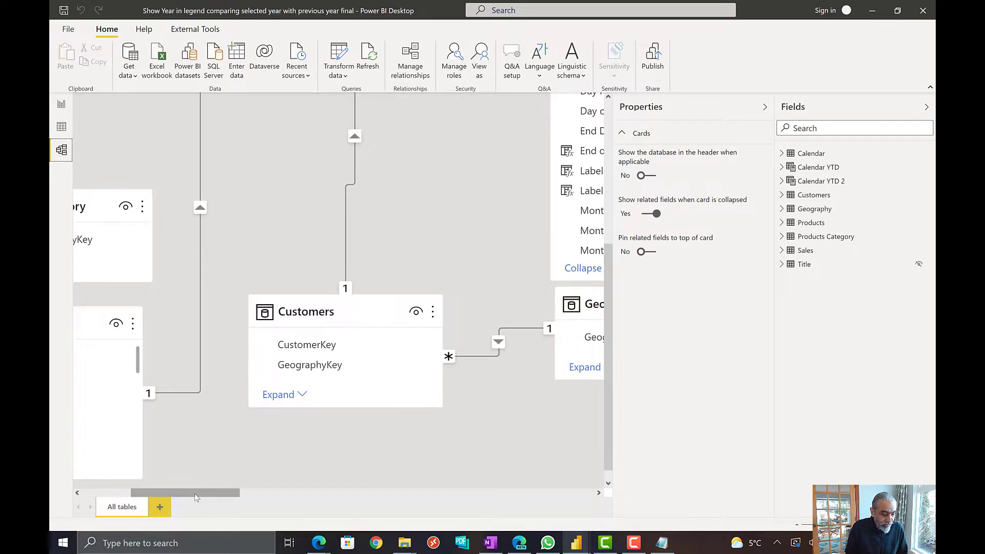
{"action": "left_click_drag", "start_coordinate": [195, 496], "coordinate": [147, 496]}
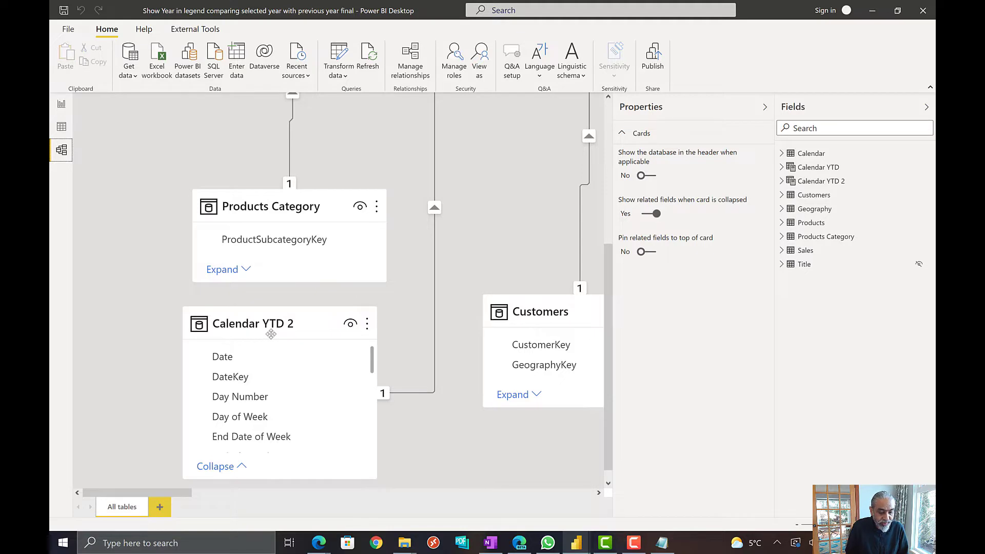
{"action": "scroll", "coordinate": [436, 203], "scroll_direction": "down", "scroll_amount": 4}
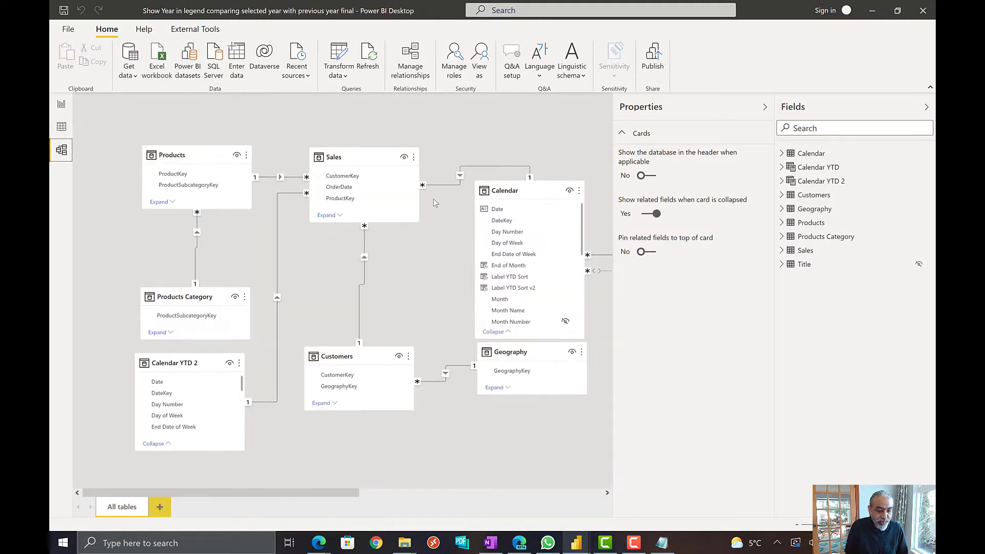
{"action": "left_click", "coordinate": [818, 182]}
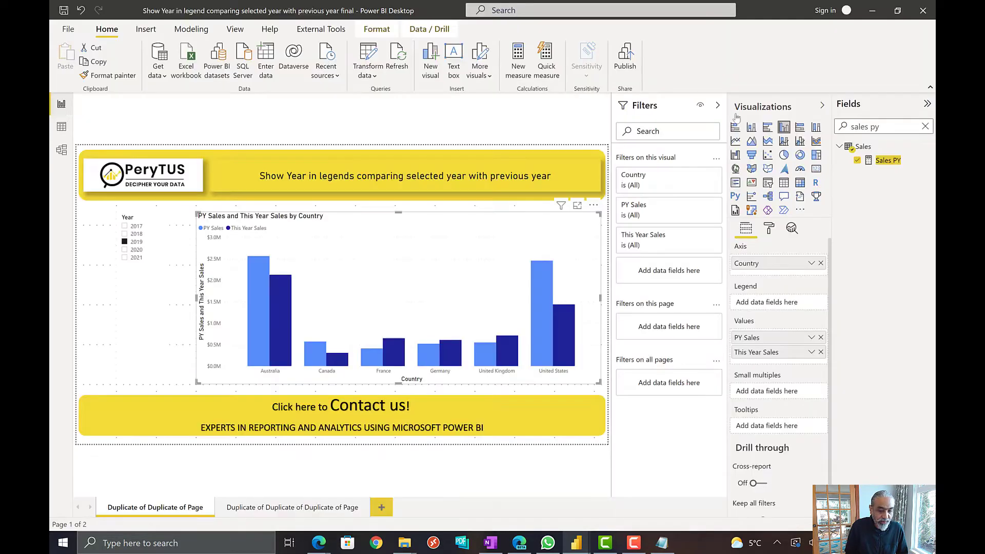
Clear the field search, view the Calendar YTD 2 table's formula and recheck its relationship in the data model.
{"action": "left_click_drag", "start_coordinate": [888, 127], "coordinate": [803, 115]}
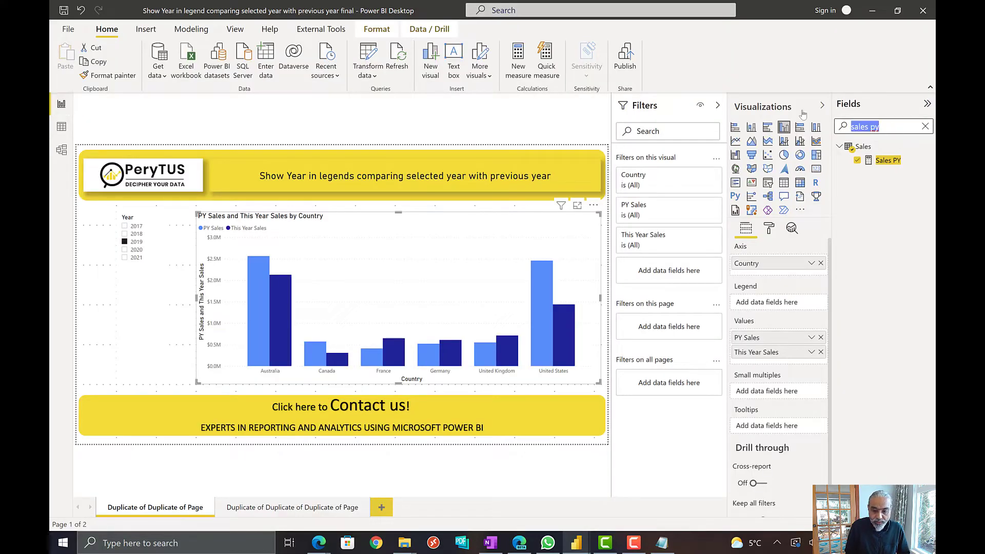
{"action": "key", "text": "BackSpace"}
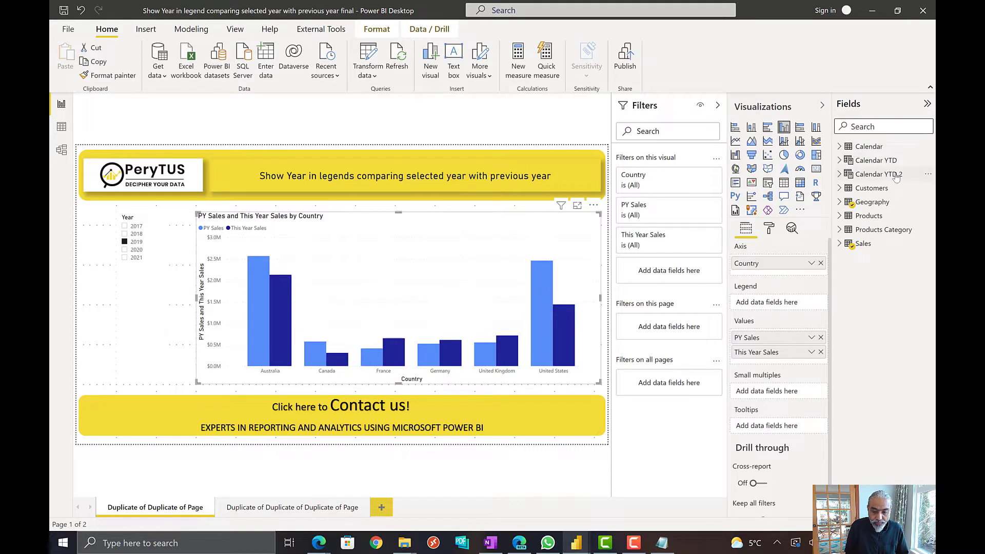
{"action": "left_click", "coordinate": [897, 175]}
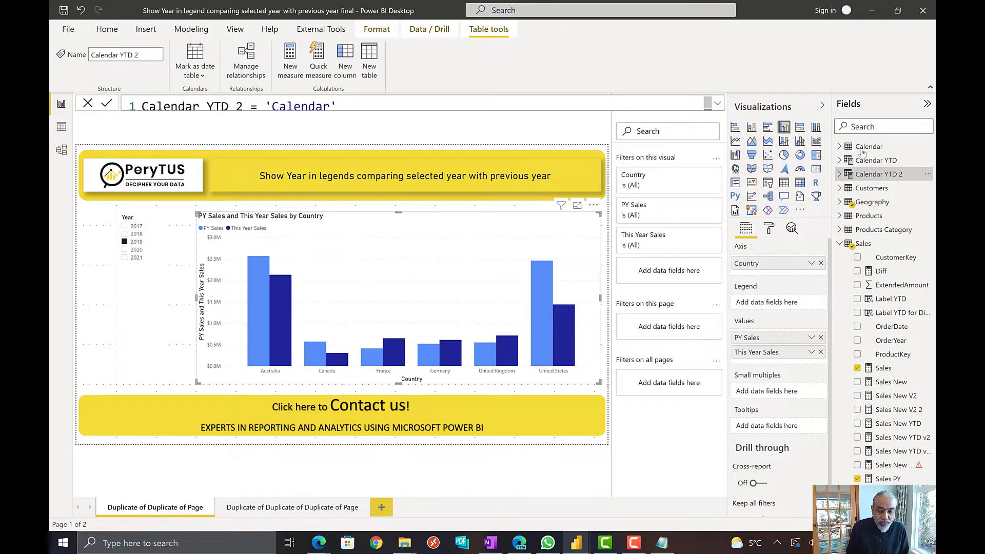
{"action": "left_click", "coordinate": [61, 150]}
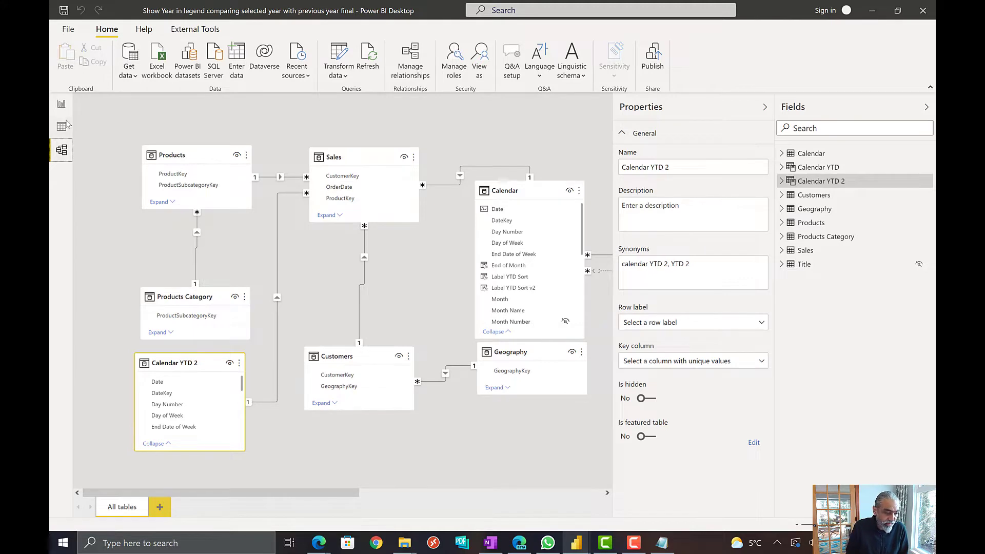
{"action": "left_click", "coordinate": [61, 105]}
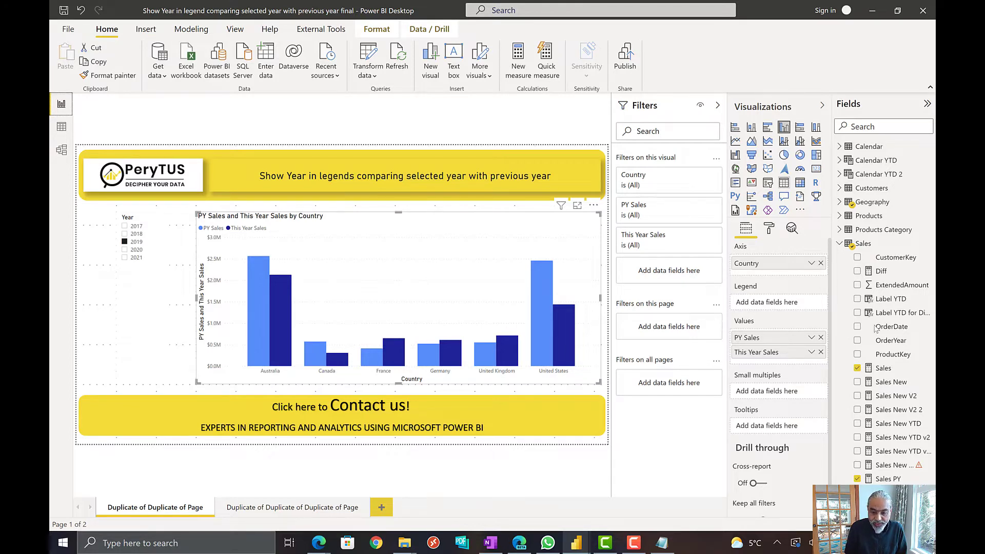
Create a new measure in the Sales table named Sales - Show Legend.
{"action": "left_click", "coordinate": [849, 245]}
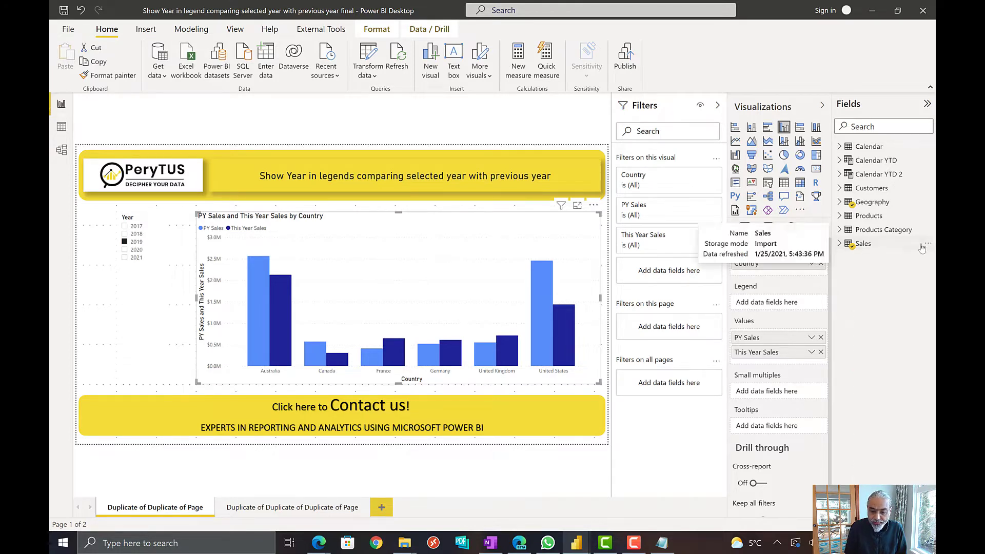
{"action": "left_click", "coordinate": [929, 249]}
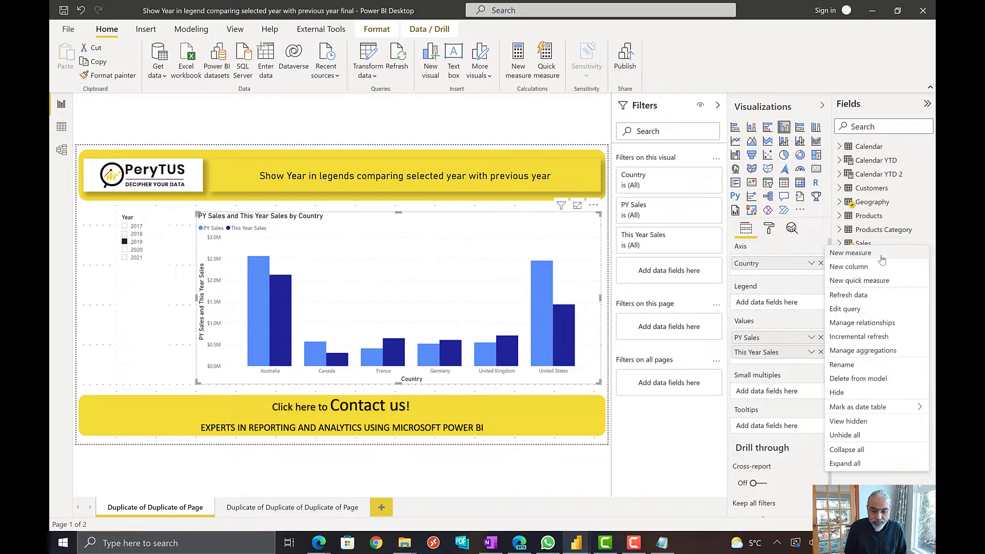
{"action": "key", "text": "Escape"}
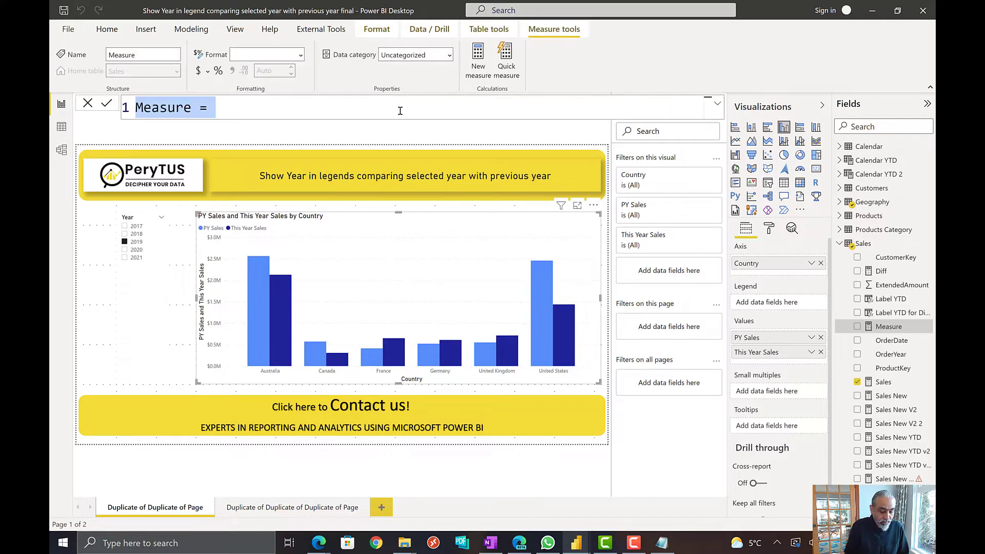
{"action": "type", "text": "Sales "}
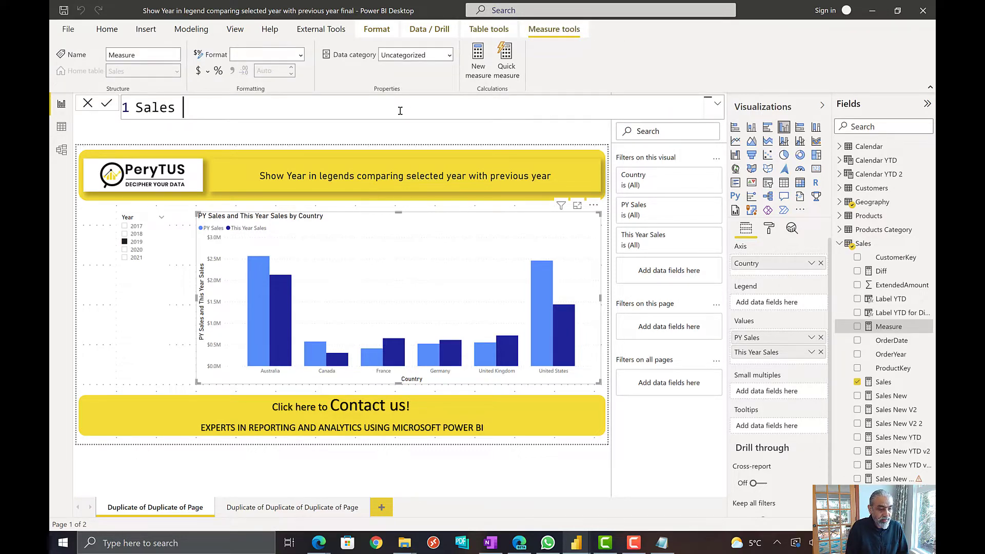
{"action": "type", "text": "- Sho"}
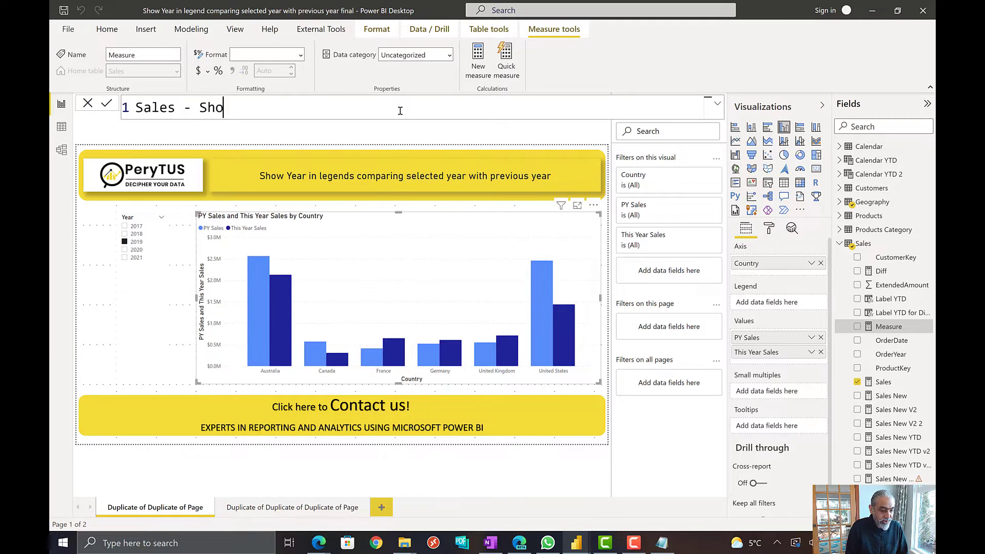
{"action": "type", "text": "w Legend"}
{"action": "type", "text": "="}
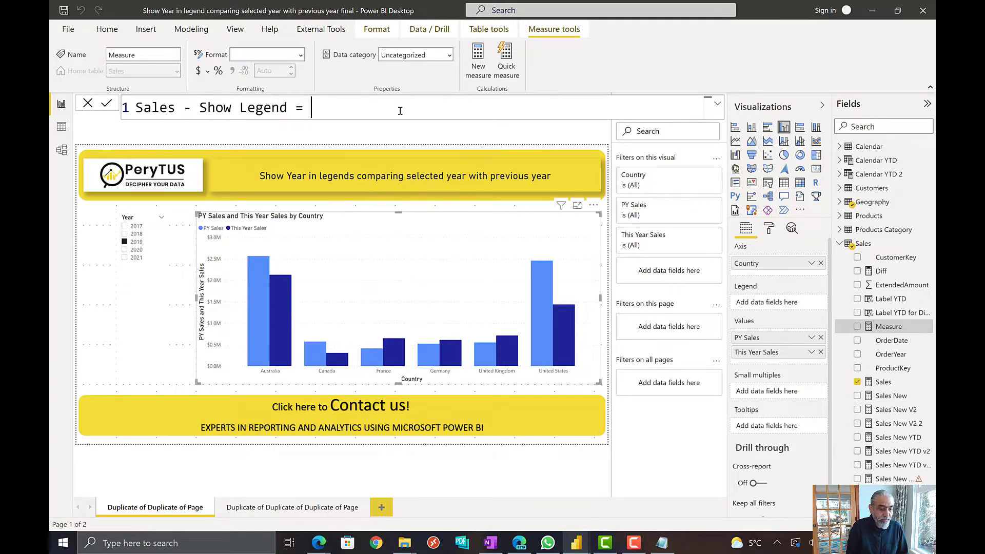
Declare a variable named __selectedYear on a new line of the Sales - Show Legend measure.
{"action": "key", "text": "shift+Return"}
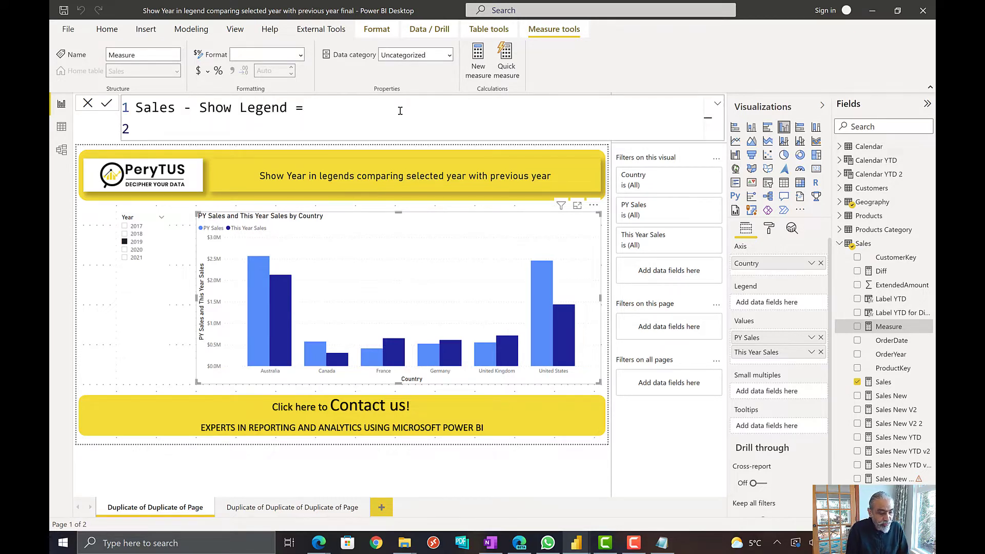
{"action": "type", "text": "VAR _"}
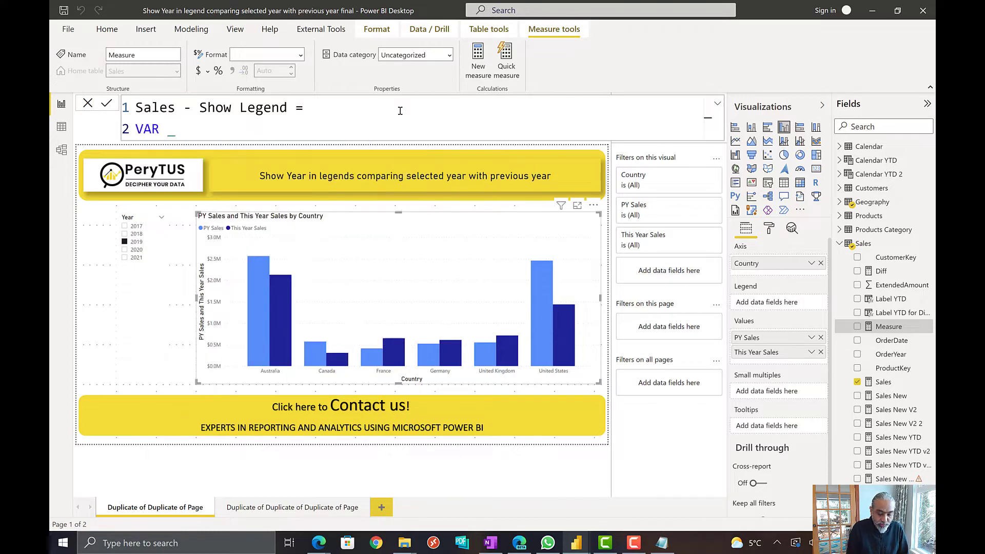
{"action": "type", "text": "_"}
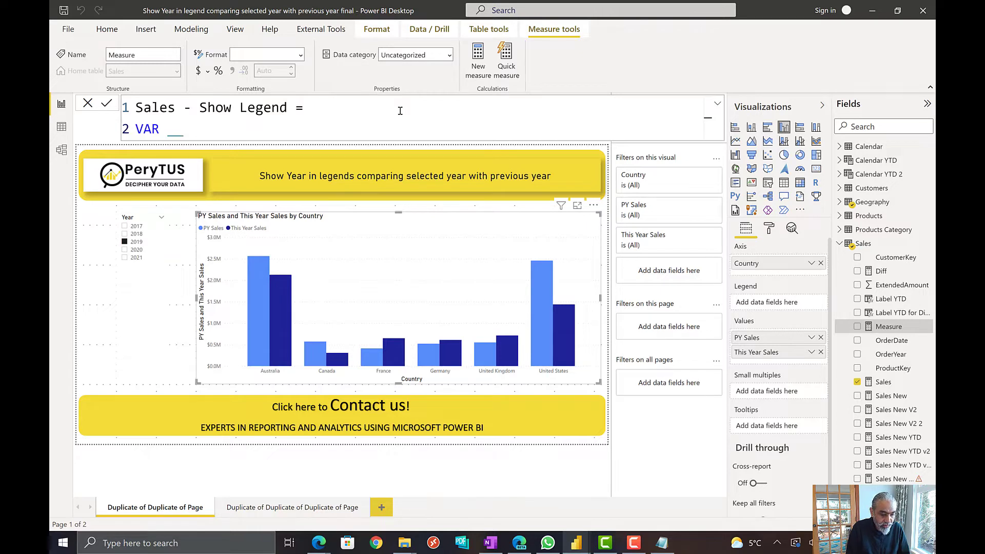
{"action": "type", "text": "selected"}
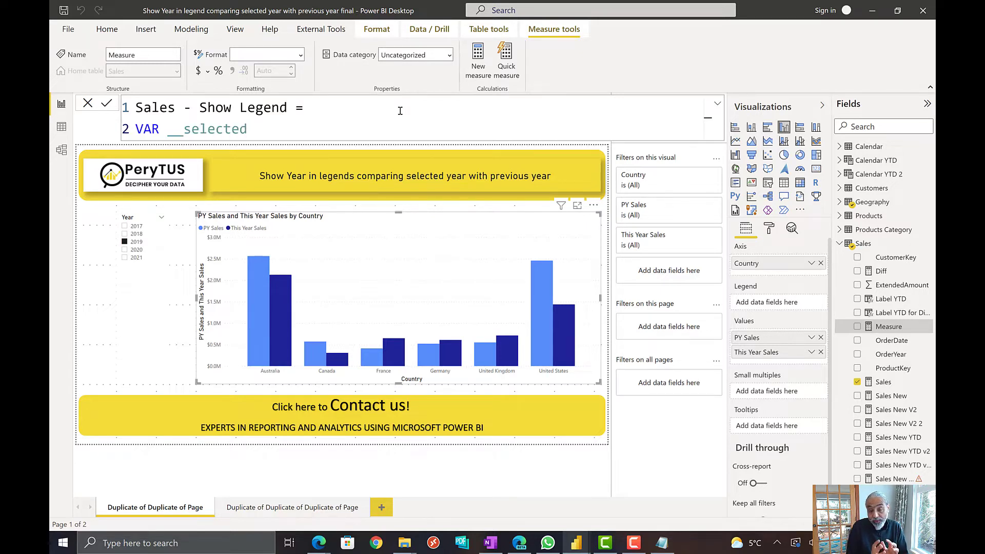
{"action": "type", "text": "Year"}
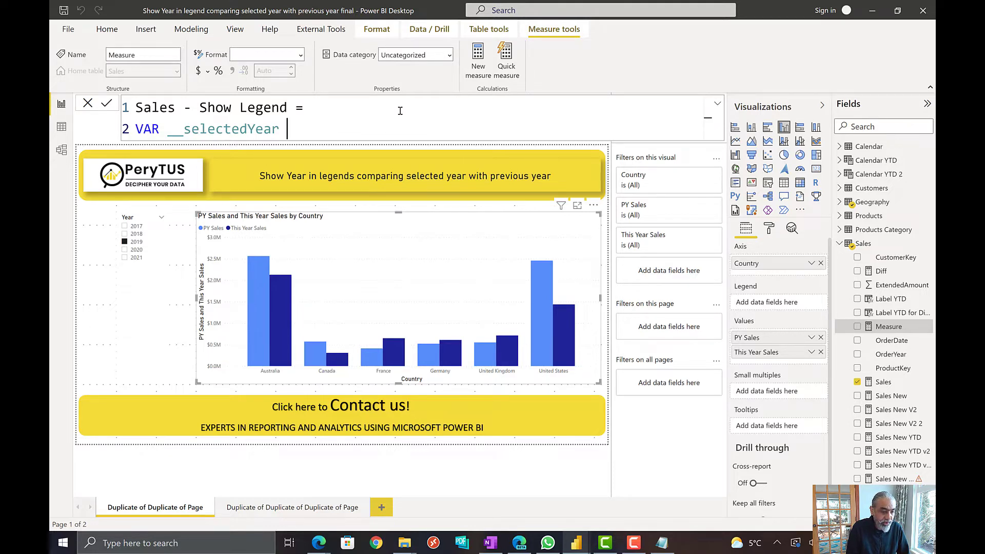
{"action": "type", "text": "="}
{"action": "key", "text": "Return"}
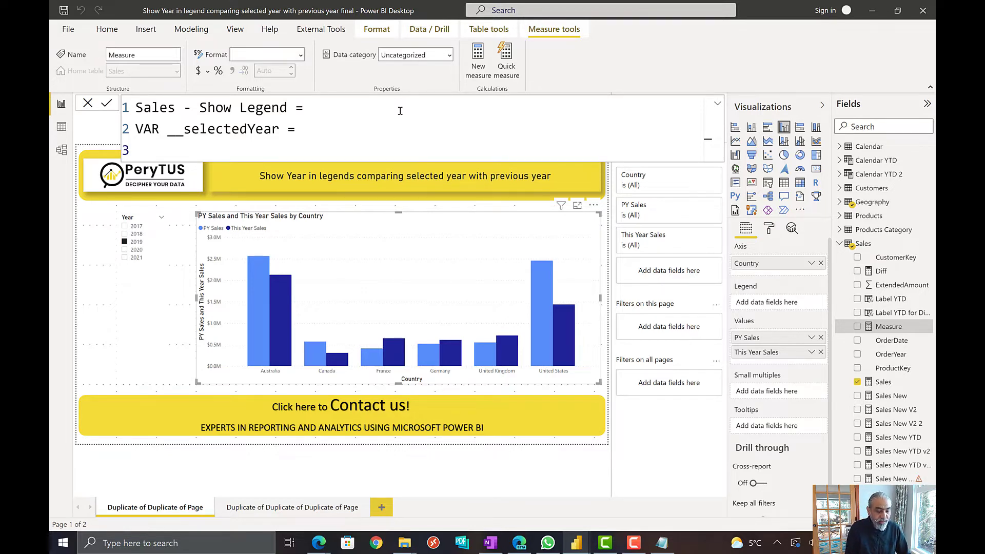
Extend the variable's name to __selectedYearDates.
{"action": "key", "text": "ctrl+Left"}
{"action": "key", "text": "ctrl+Left"}
{"action": "key", "text": "ctrl+Left"}
{"action": "key", "text": "ctrl+Right"}
{"action": "key", "text": "ctrl+Right"}
{"action": "key", "text": "ctrl+Right"}
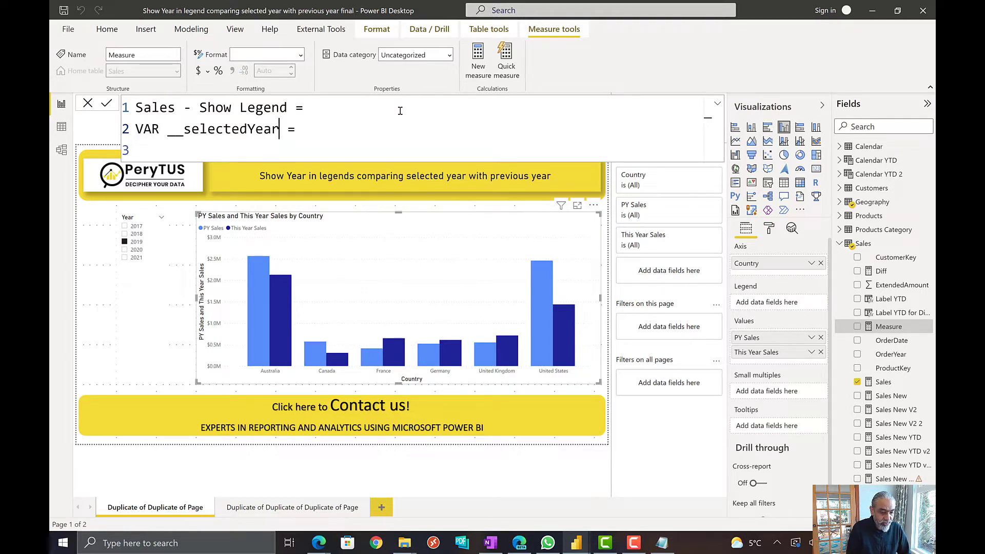
{"action": "key", "text": "Left"}
{"action": "key", "text": "Left"}
{"action": "key", "text": "Left"}
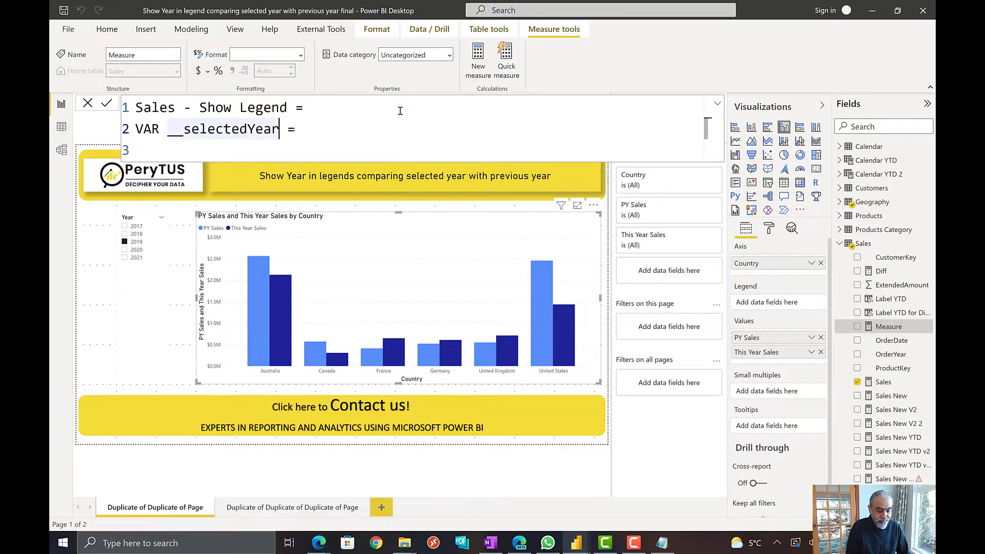
{"action": "type", "text": "Dates"}
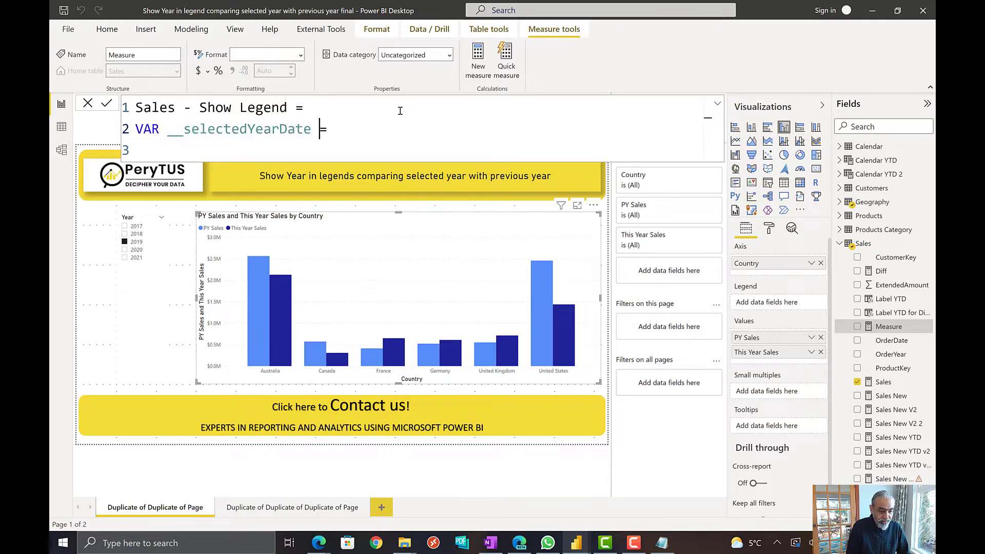
{"action": "key", "text": "End"}
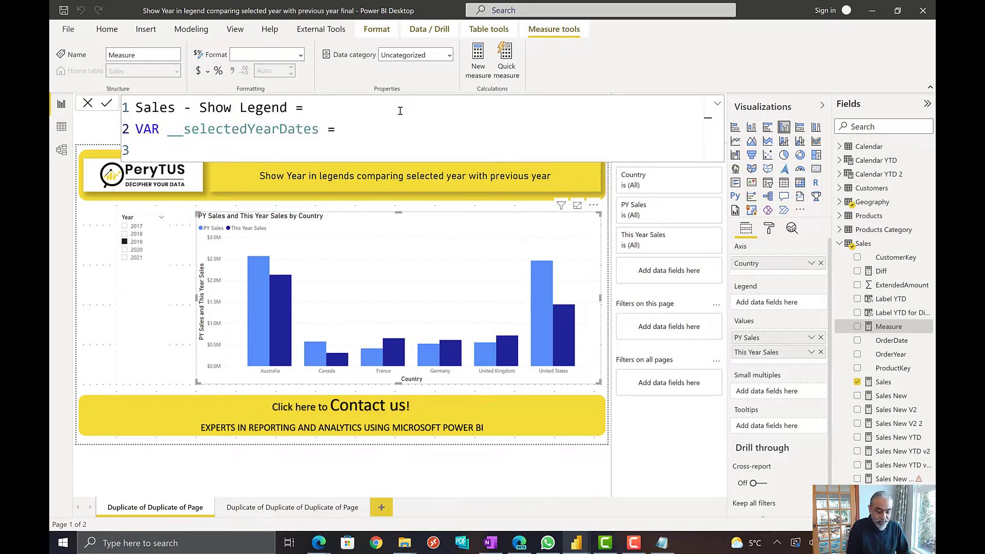
Define __selectedYearDates as VALUES ( 'Calendar'[Date] ).
{"action": "type", "text": "VALUES ( '"}
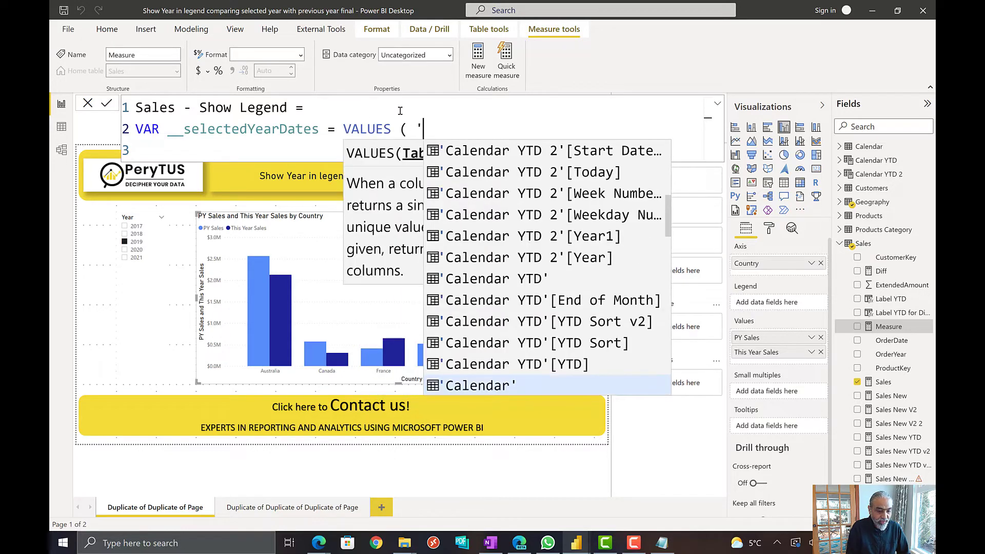
{"action": "type", "text": "Calendar'"}
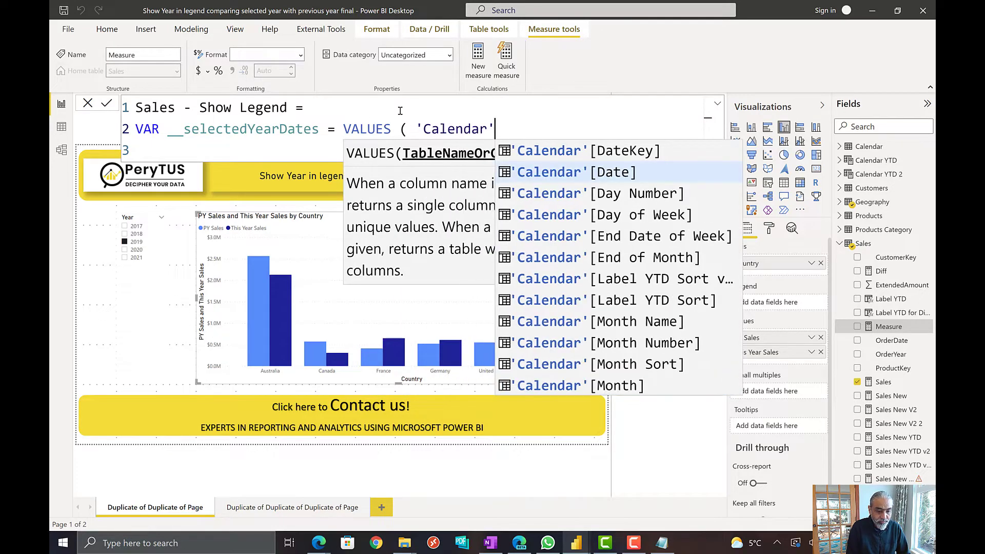
{"action": "type", "text": "["}
{"action": "key", "text": "Tab"}
{"action": "type", "text": ")"}
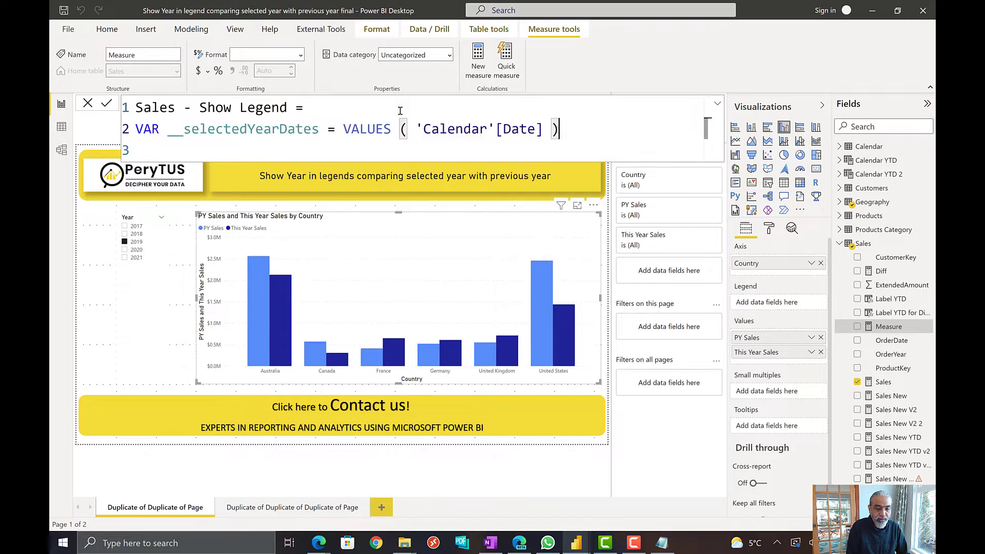
{"action": "key", "text": "shift+Return"}
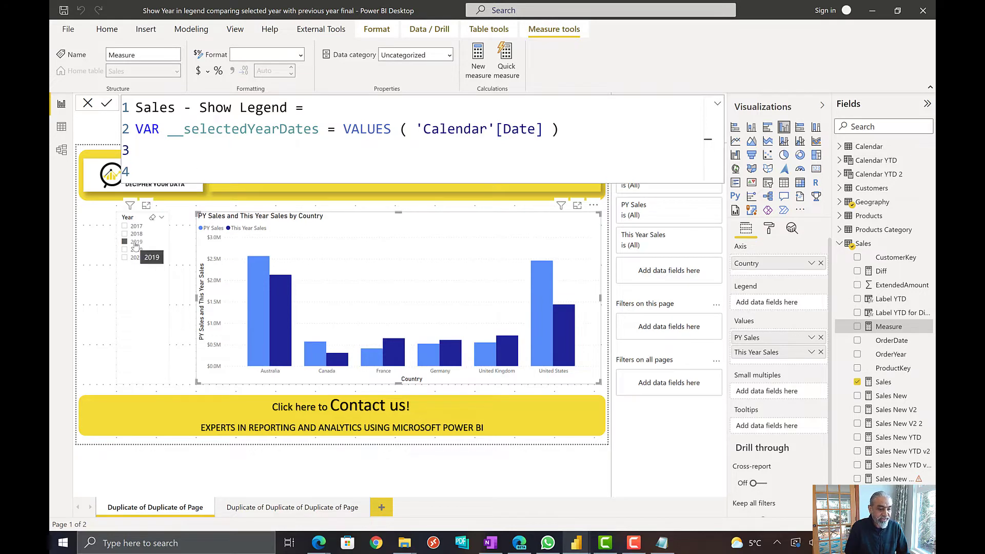
Declare a second variable named __previousYearDates on the line below __selectedYearDates.
{"action": "left_click_drag", "start_coordinate": [167, 129], "coordinate": [191, 129]}
{"action": "left_click_drag", "start_coordinate": [269, 124], "coordinate": [330, 126]}
{"action": "left_click", "coordinate": [571, 128]}
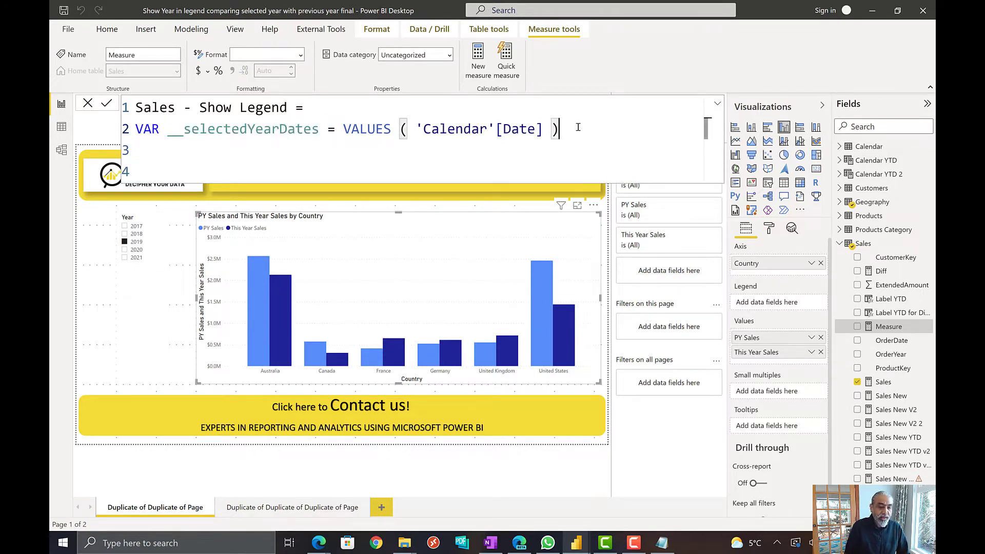
{"action": "key", "text": "shift+Return"}
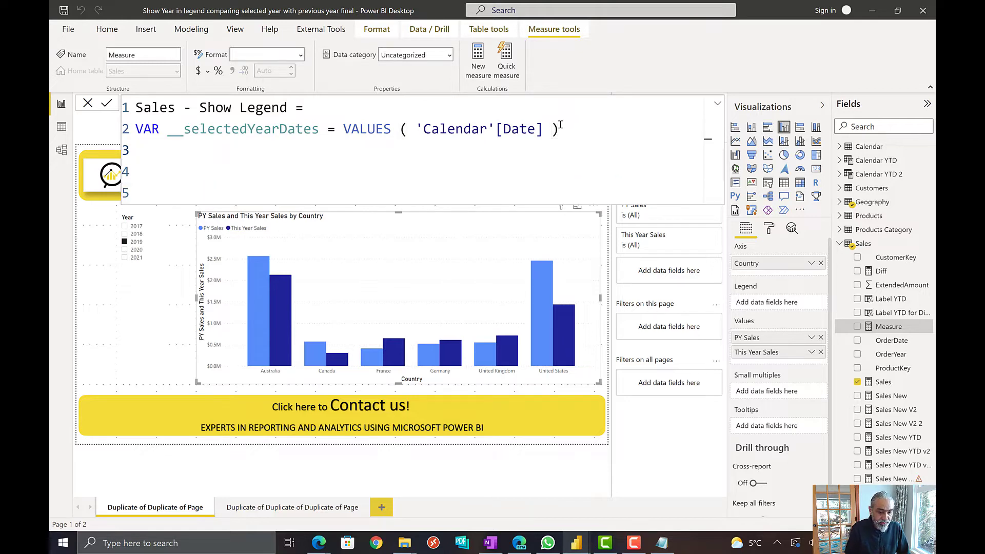
{"action": "scroll", "coordinate": [559, 125], "scroll_direction": "down", "scroll_amount": 1}
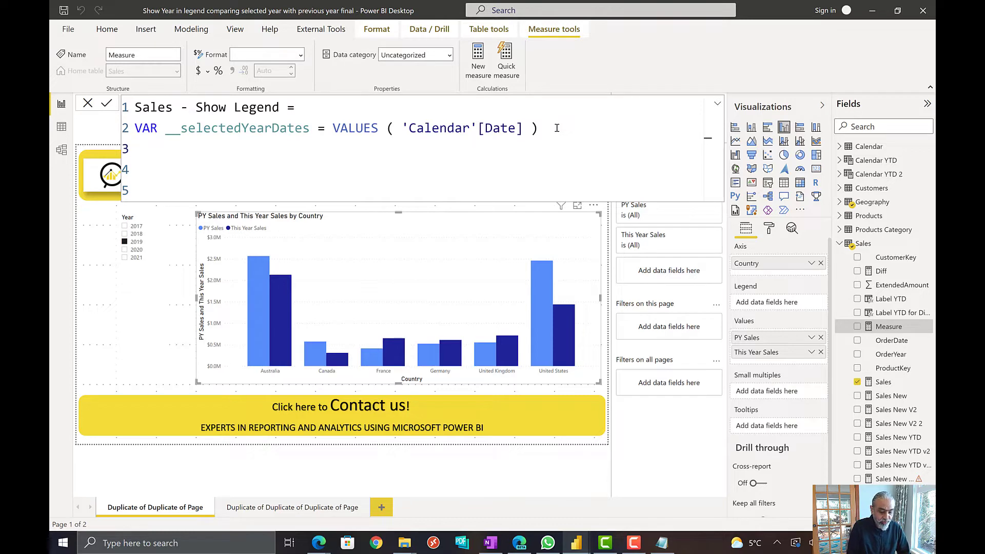
{"action": "type", "text": "VAR __"}
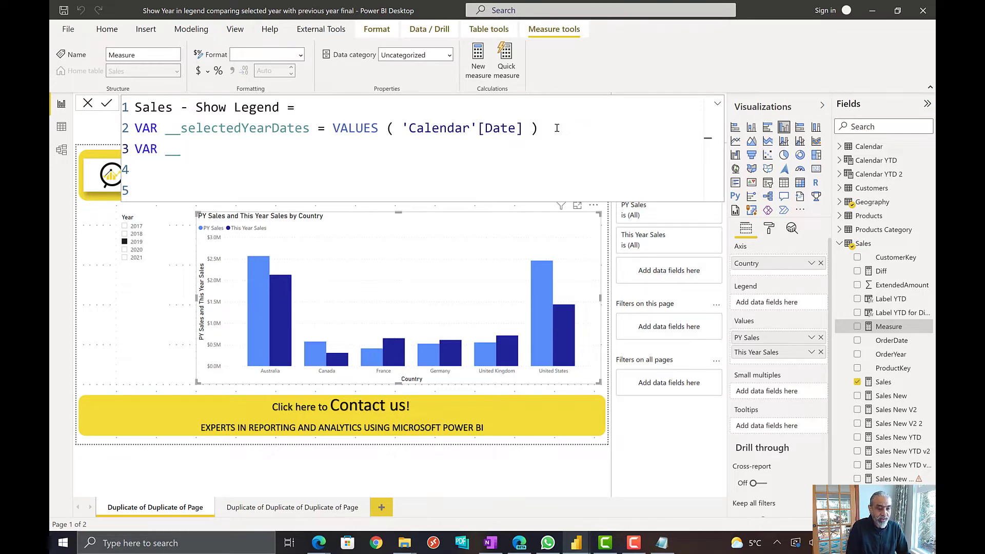
{"action": "type", "text": "previous"}
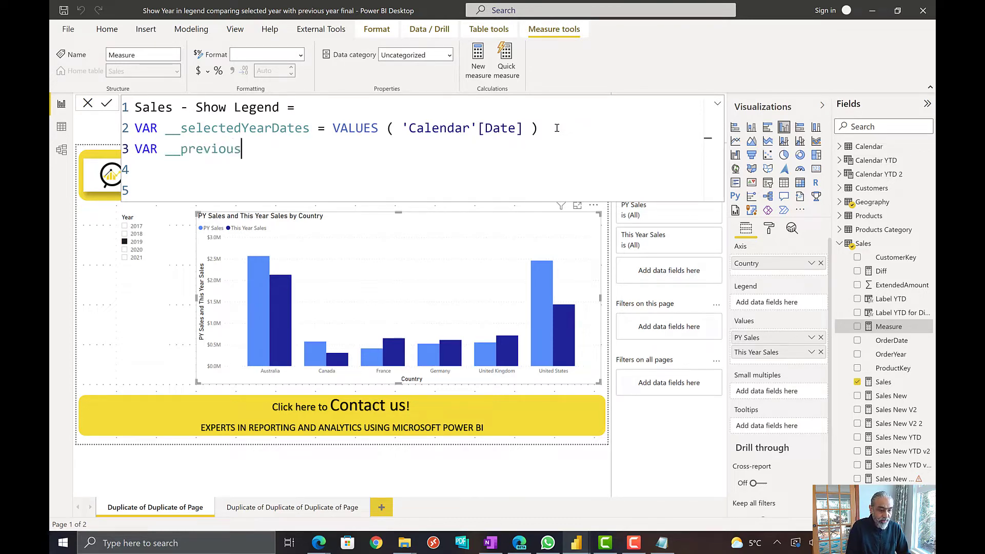
{"action": "type", "text": "Year"}
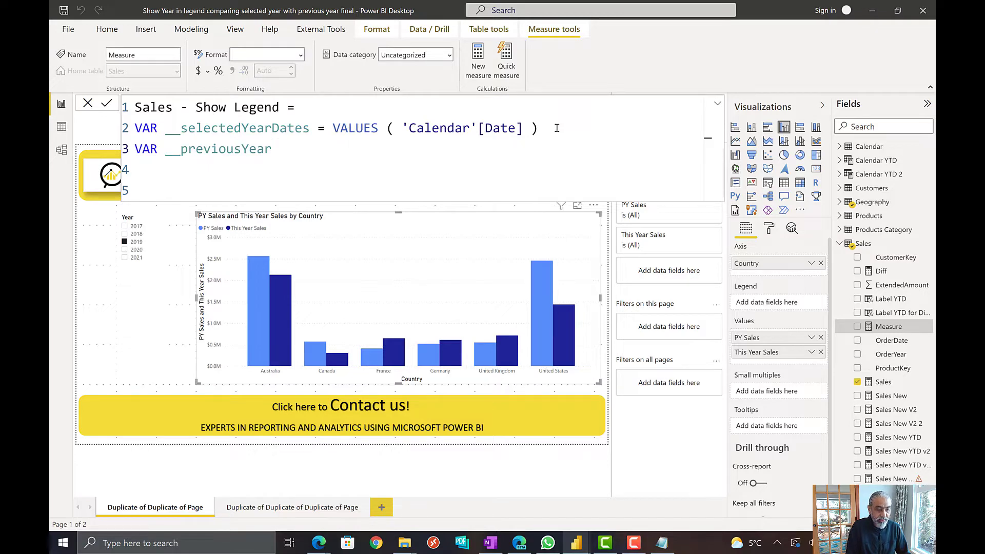
{"action": "type", "text": "Dates = C"}
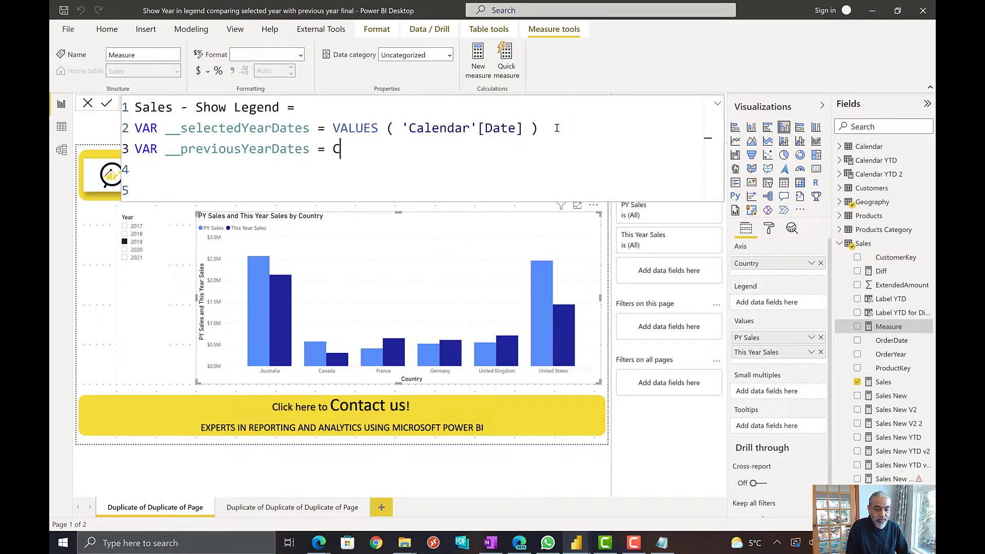
Start the __previousYearDates expression with CALCULATETABLE, using VALUES ( 'Calendar'[Date] ) as its table argument.
{"action": "type", "text": "ALCUL"}
{"action": "key", "text": "Down"}
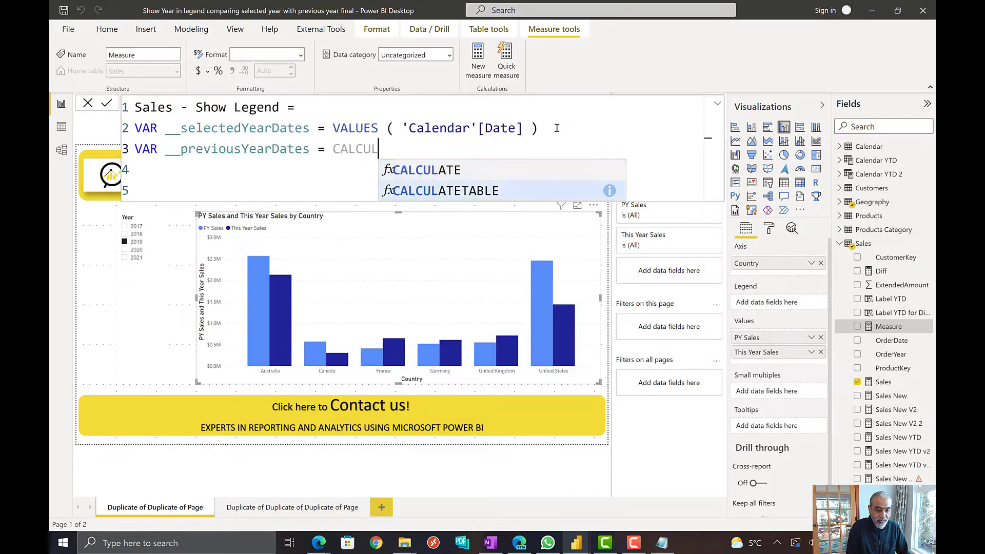
{"action": "key", "text": "Tab"}
{"action": "key", "text": "BackSpace"}
{"action": "type", "text": ")"}
{"action": "key", "text": "BackSpace"}
{"action": "key", "text": "BackSpace"}
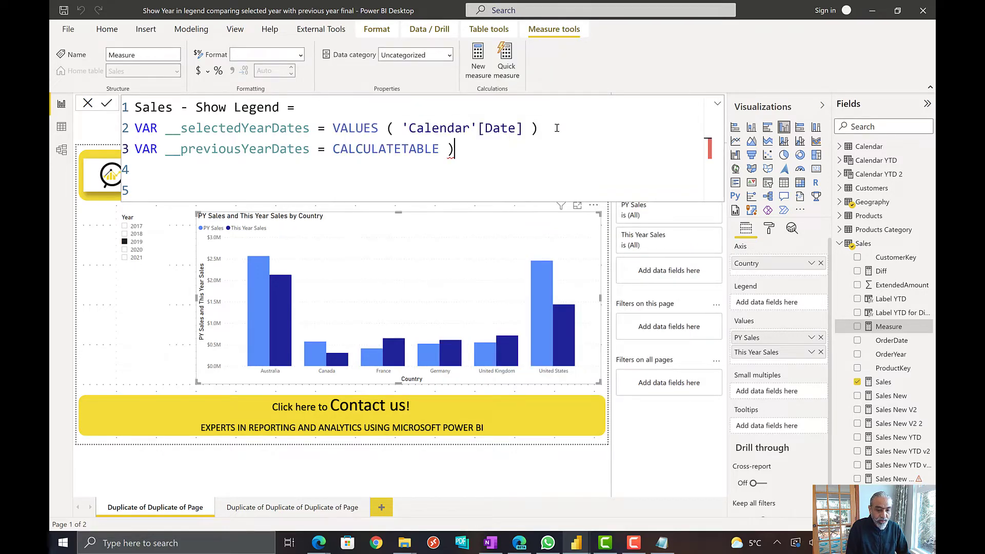
{"action": "type", "text": "( VALUES"}
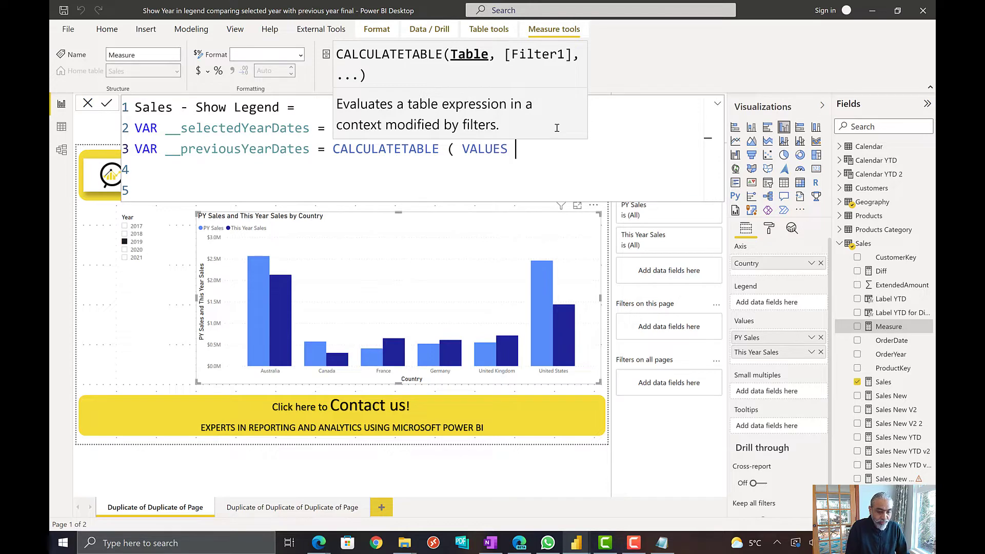
{"action": "type", "text": " ( 'Calen"}
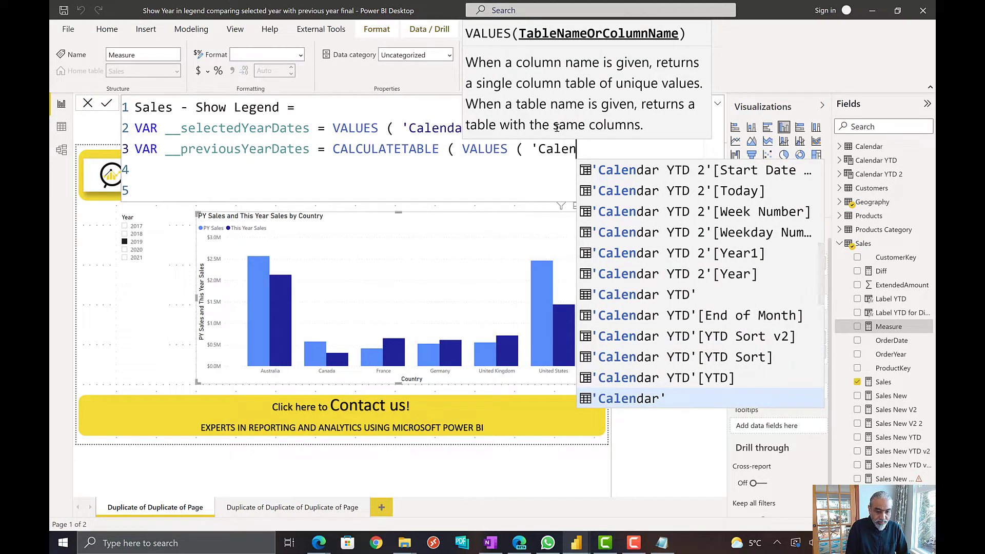
{"action": "key", "text": "Tab"}
{"action": "type", "text": "[D"}
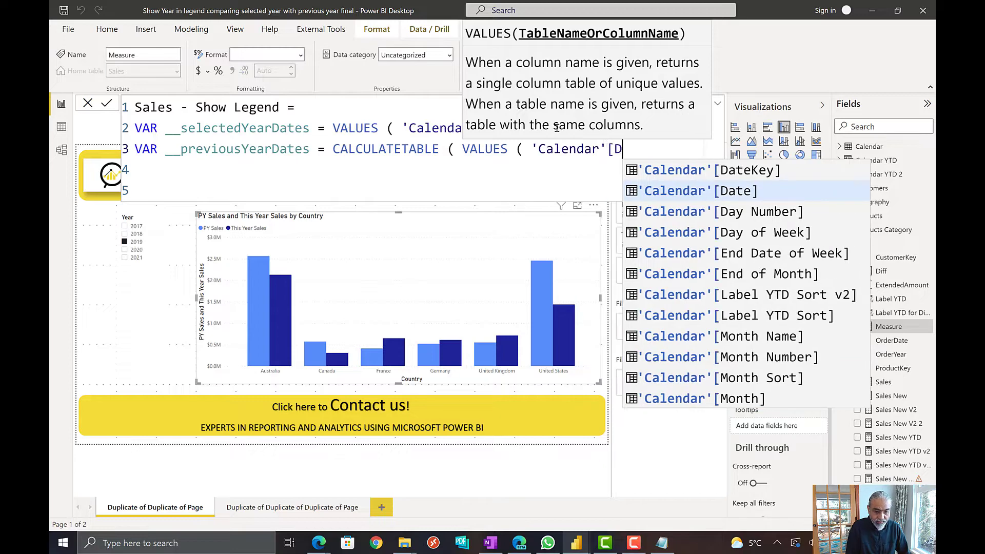
{"action": "key", "text": "Tab"}
{"action": "type", "text": ")"}
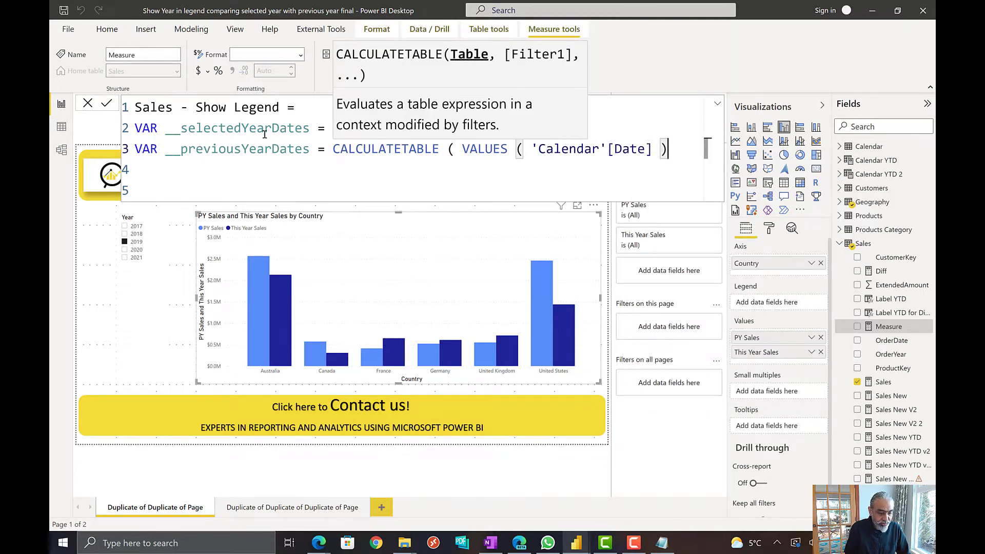
Reduce the formula text size and begin a PREVIOUSYEAR ( filter argument inside CALCULATETABLE.
{"action": "scroll", "coordinate": [246, 154], "scroll_direction": "down", "scroll_amount": 2, "text": "ctrl"}
{"action": "scroll", "coordinate": [247, 153], "scroll_direction": "down", "scroll_amount": 2, "text": "ctrl"}
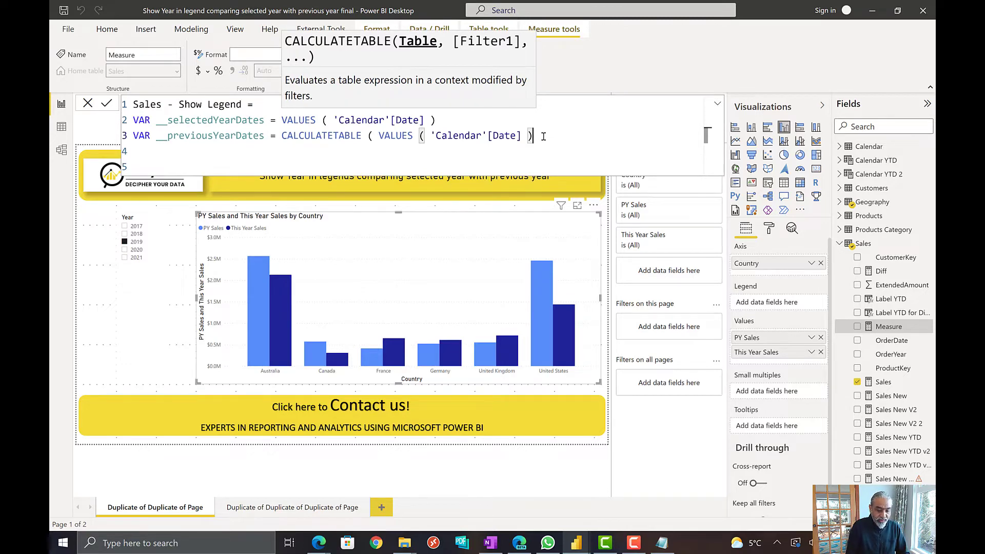
{"action": "type", "text": ", PREV"}
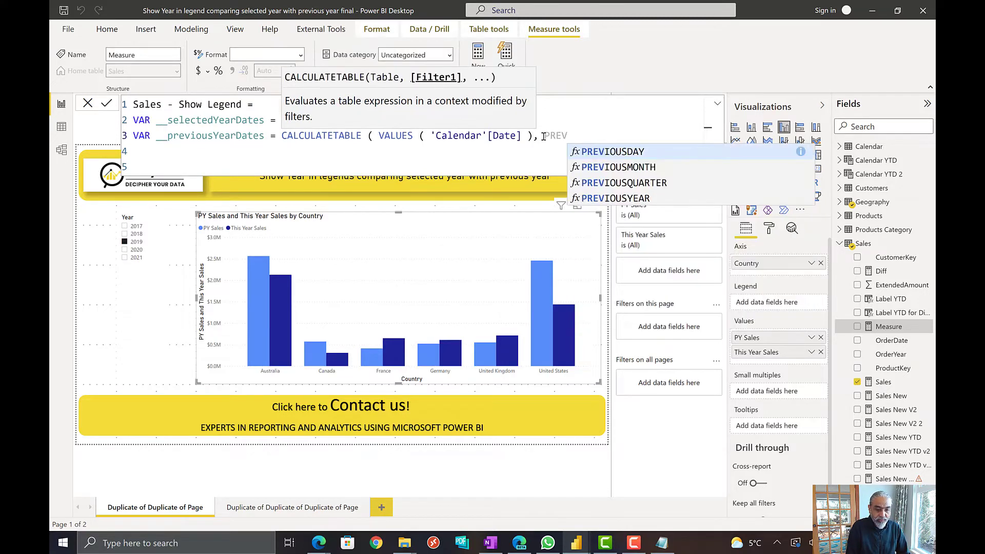
{"action": "type", "text": "IOUSYEAR ("}
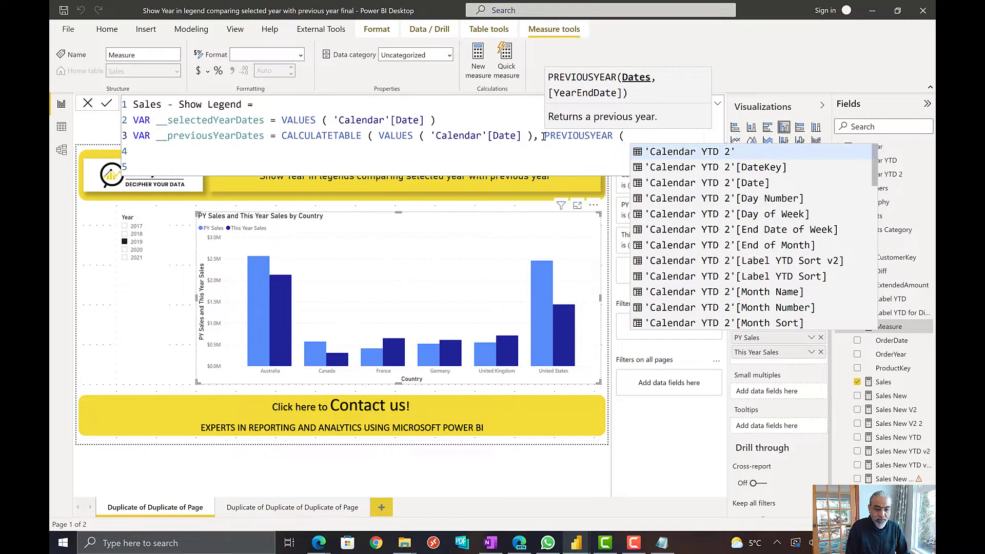
{"action": "key", "text": "Escape"}
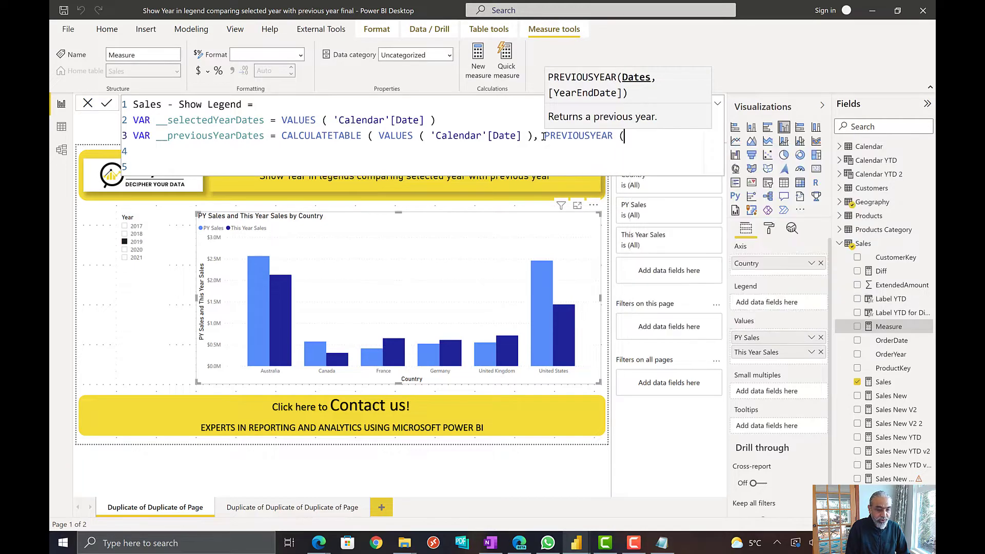
Put the CALCULATETABLE expression on its own line below the __previousYearDates declaration.
{"action": "key", "text": "ctrl+Left"}
{"action": "key", "text": "ctrl+Left"}
{"action": "key", "text": "ctrl+Left"}
{"action": "key", "text": "ctrl+Left"}
{"action": "key", "text": "ctrl+Left"}
{"action": "key", "text": "ctrl+Left"}
{"action": "key", "text": "ctrl+Left"}
{"action": "key", "text": "ctrl+Left"}
{"action": "key", "text": "ctrl+Left"}
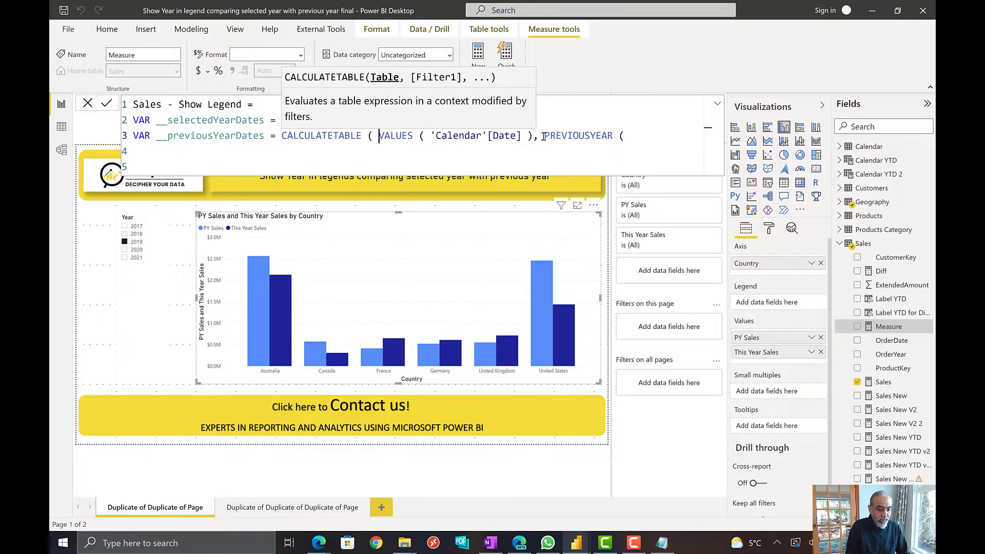
{"action": "key", "text": "ctrl+Left"}
{"action": "key", "text": "shift+Return"}
Break the formula after CALCULATETABLE's opening parenthesis so the VALUES argument starts on a new line.
{"action": "key", "text": "ctrl+Right"}
{"action": "key", "text": "ctrl+Right"}
{"action": "key", "text": "ctrl+Right"}
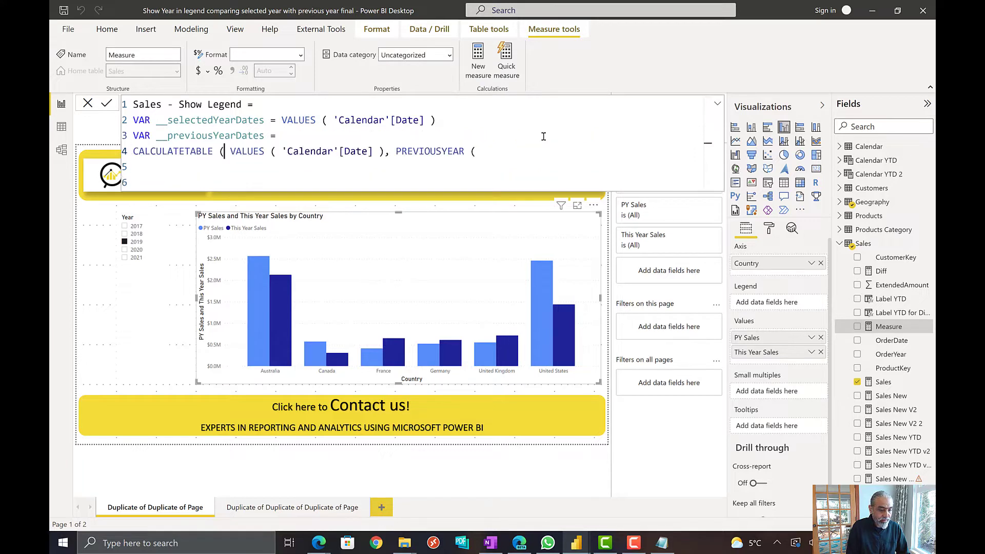
{"action": "key", "text": "shift+Return"}
Move the PREVIOUSYEAR filter argument onto its own line below VALUES ( 'Calendar'[Date] ) inside CALCULATETABLE.
{"action": "key", "text": "ctrl+Right"}
{"action": "key", "text": "ctrl+Right"}
{"action": "key", "text": "ctrl+Right"}
{"action": "key", "text": "ctrl+Right"}
{"action": "key", "text": "ctrl+Right"}
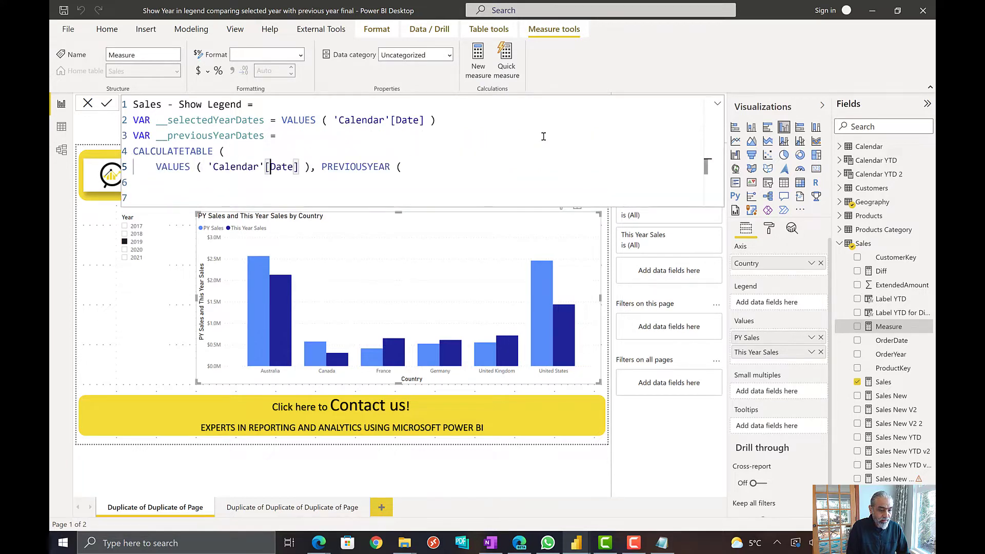
{"action": "key", "text": "ctrl+Right"}
{"action": "key", "text": "ctrl+Right"}
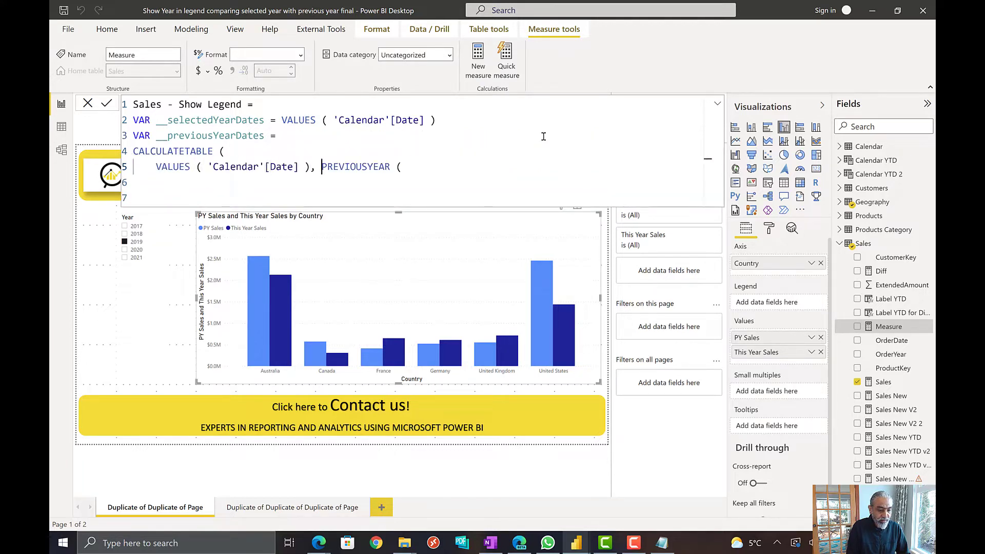
{"action": "key", "text": "shift+Return"}
Complete PREVIOUSYEAR with 'Calendar'[Date], close CALCULATETABLE on its own line, and add a new line below it.
{"action": "key", "text": "ctrl+Right"}
{"action": "key", "text": "ctrl+Right"}
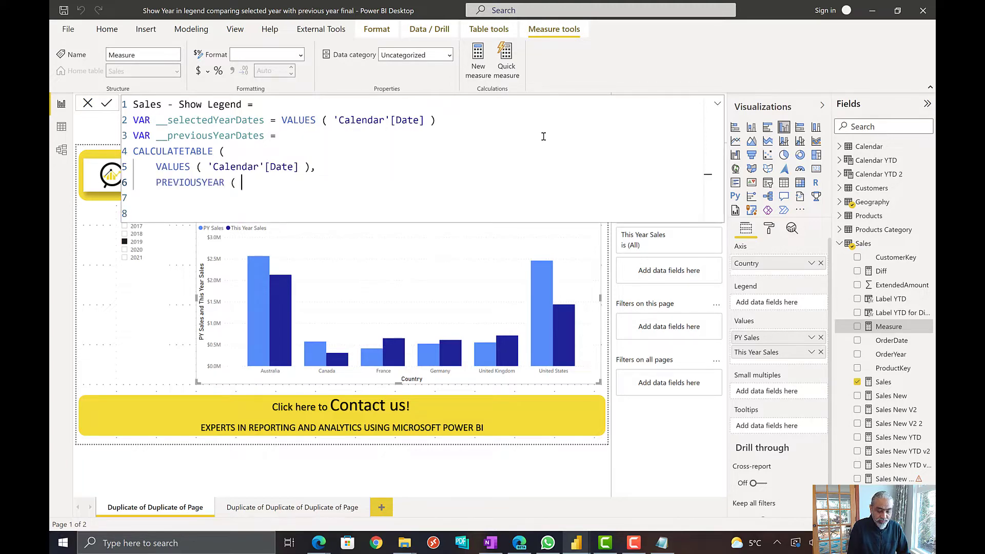
{"action": "type", "text": "'Calend"}
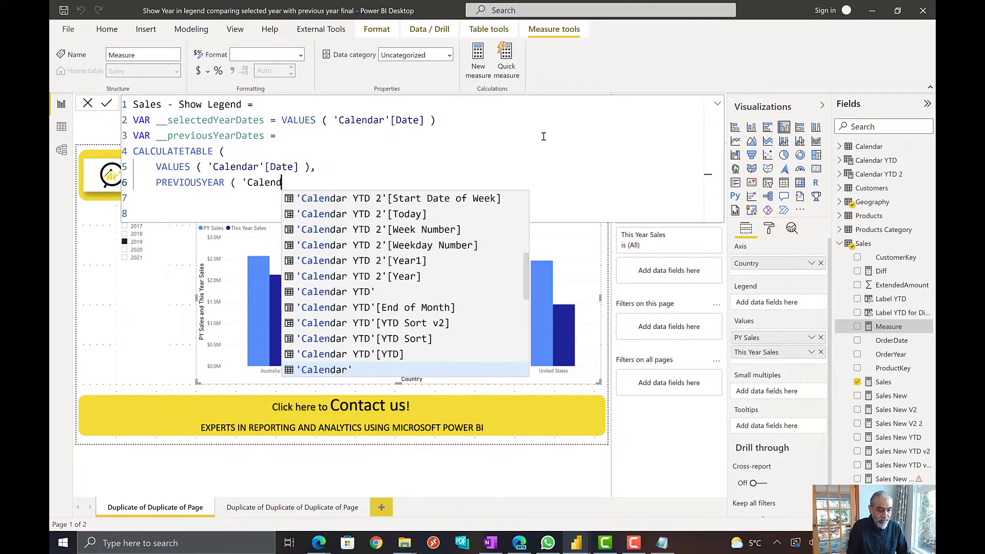
{"action": "type", "text": "ar'[Date]"}
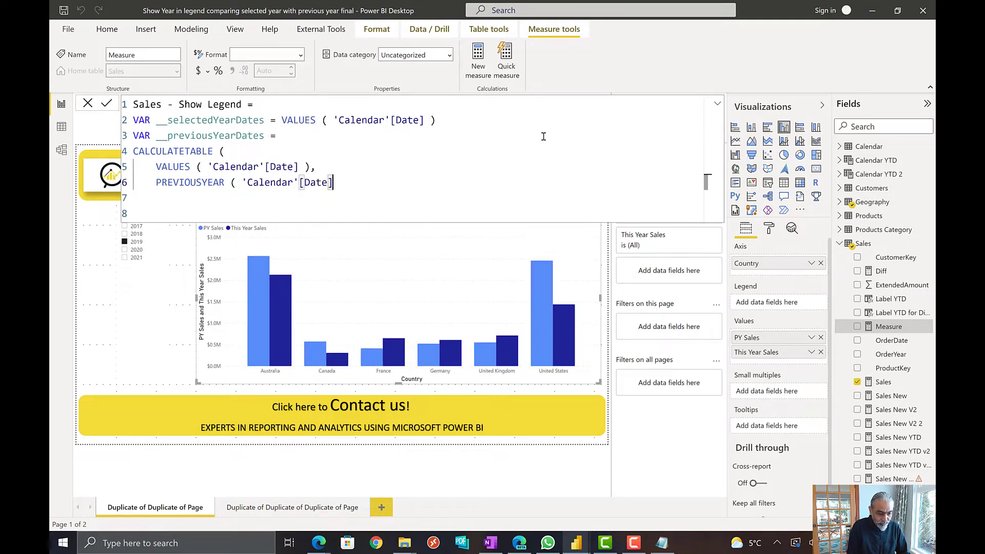
{"action": "type", "text": " )"}
{"action": "key", "text": "Return"}
{"action": "type", "text": ")"}
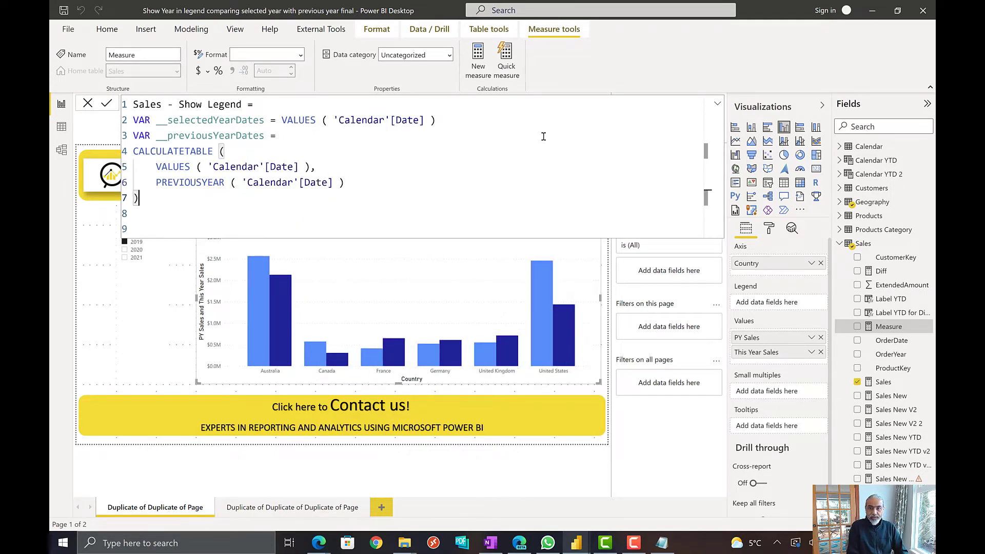
{"action": "key", "text": "Return"}
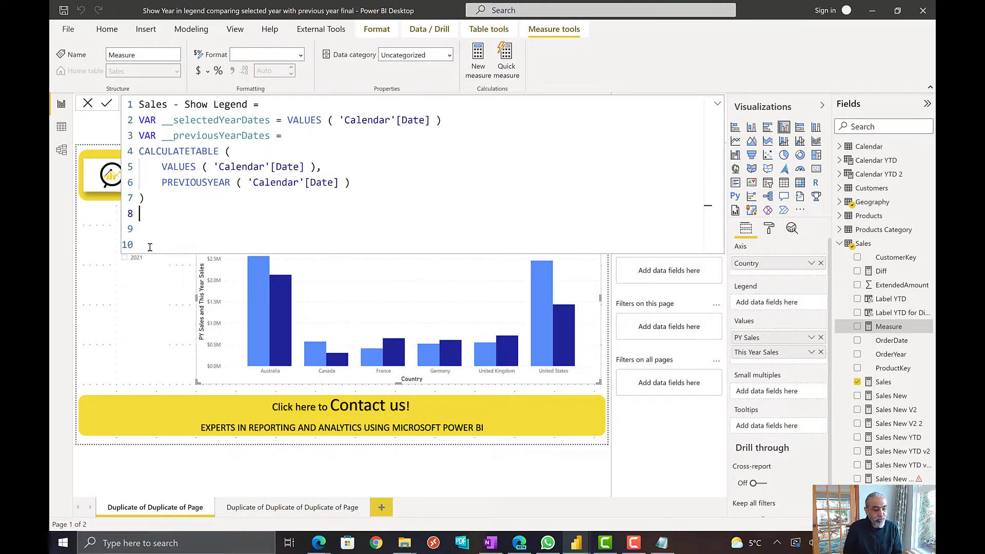
Add a RETURN section that starts a CALCULATE ( expression with [Sales] as its first argument on its own line.
{"action": "left_click_drag", "start_coordinate": [174, 120], "coordinate": [272, 120]}
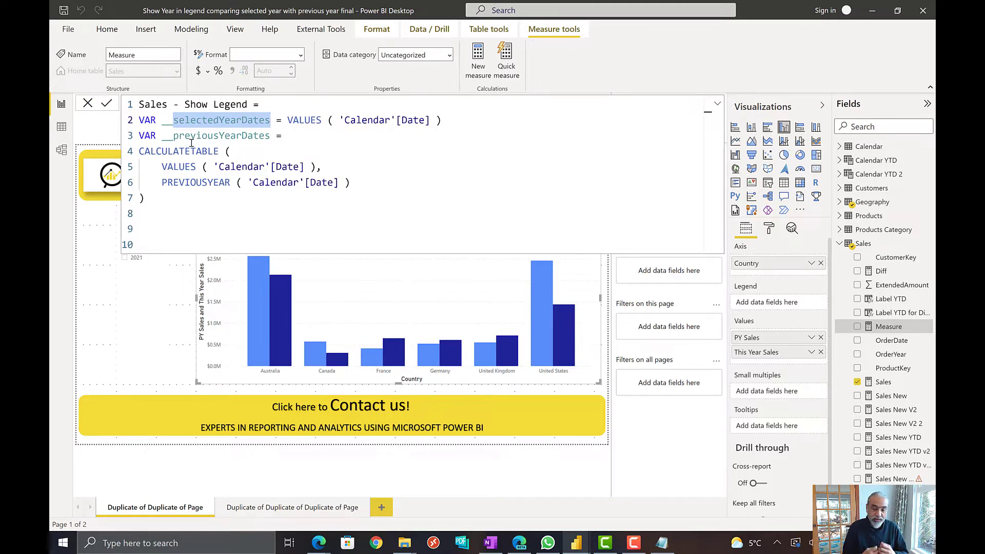
{"action": "left_click", "coordinate": [185, 211]}
{"action": "type", "text": "RETURN"}
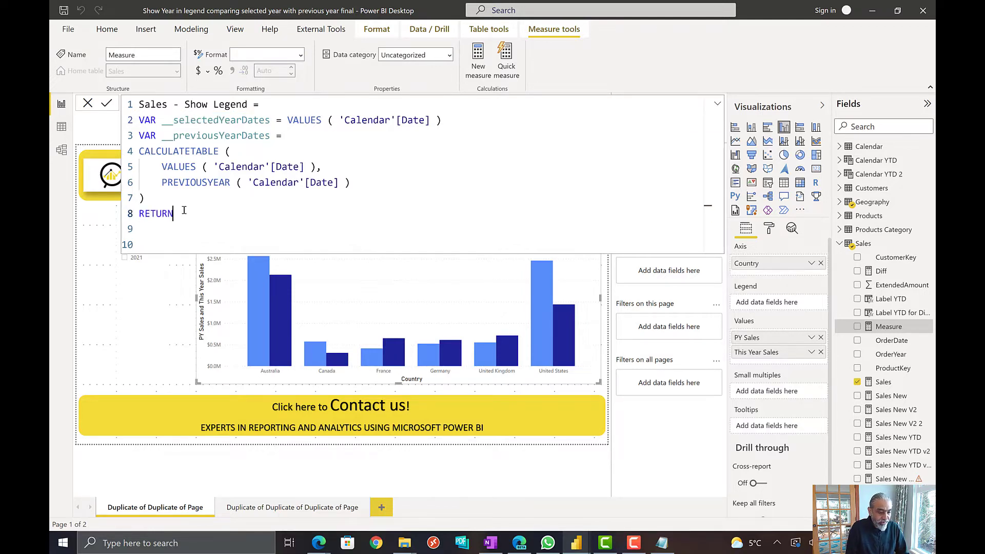
{"action": "key", "text": "Return"}
{"action": "type", "text": "CALCULATE ("}
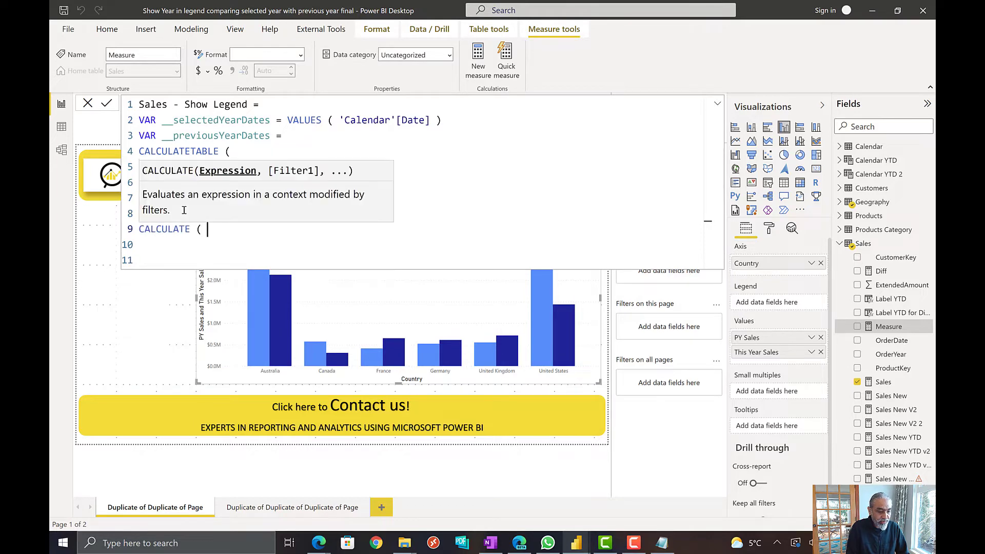
{"action": "key", "text": "Return"}
{"action": "type", "text": "[Sa"}
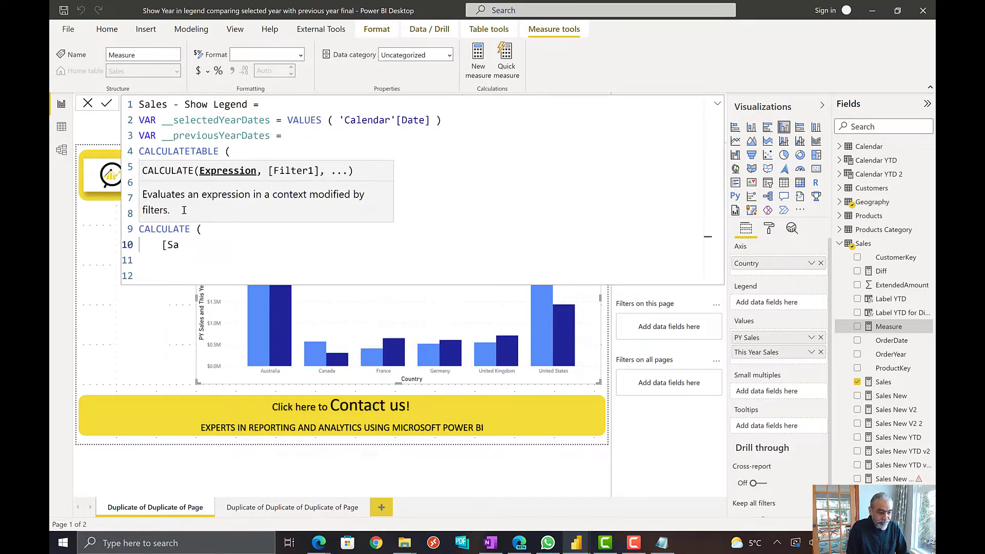
{"action": "type", "text": "les]"}
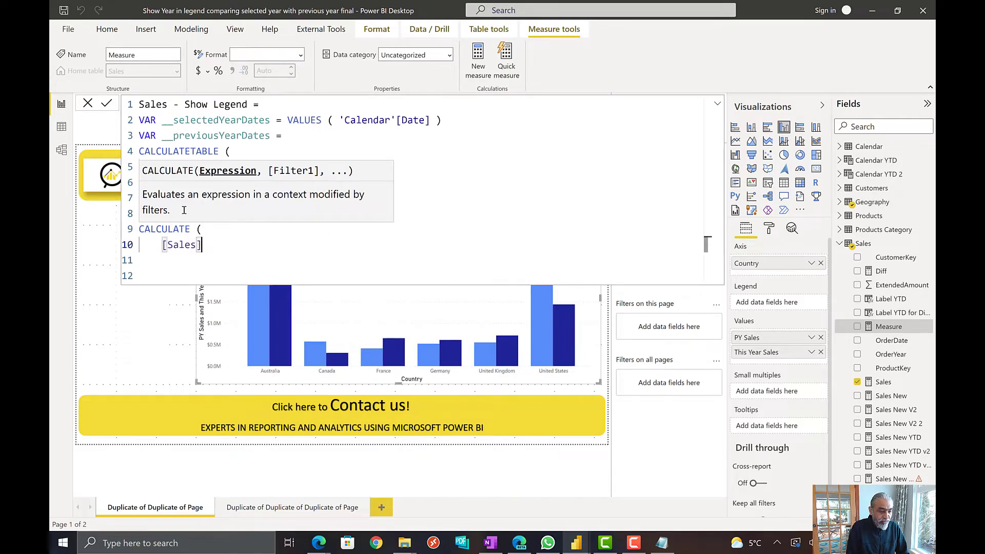
{"action": "type", "text": ","}
{"action": "key", "text": "Return"}
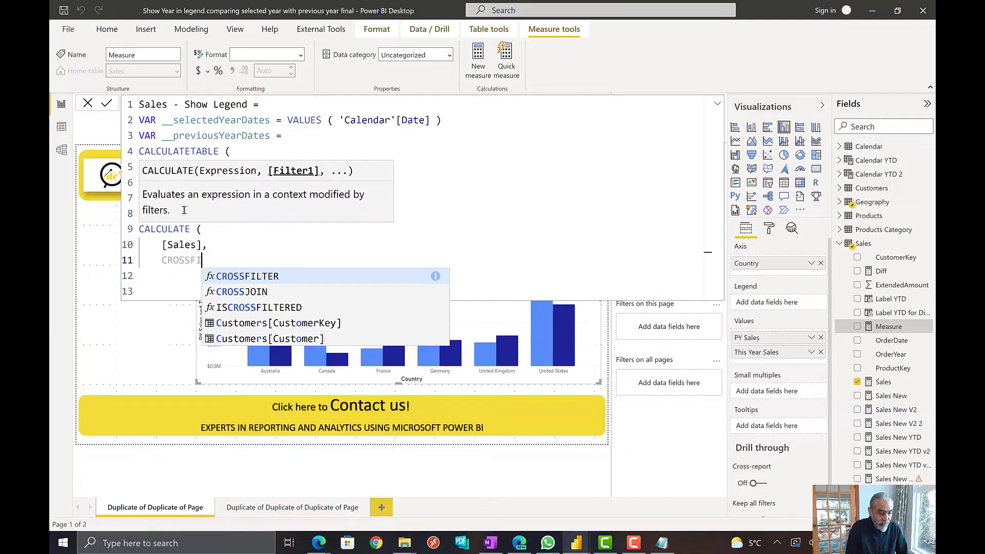
Start a CROSSFILTER filter argument below [Sales], with 'Calendar'[Date] as its left column.
{"action": "type", "text": "FILTER ("}
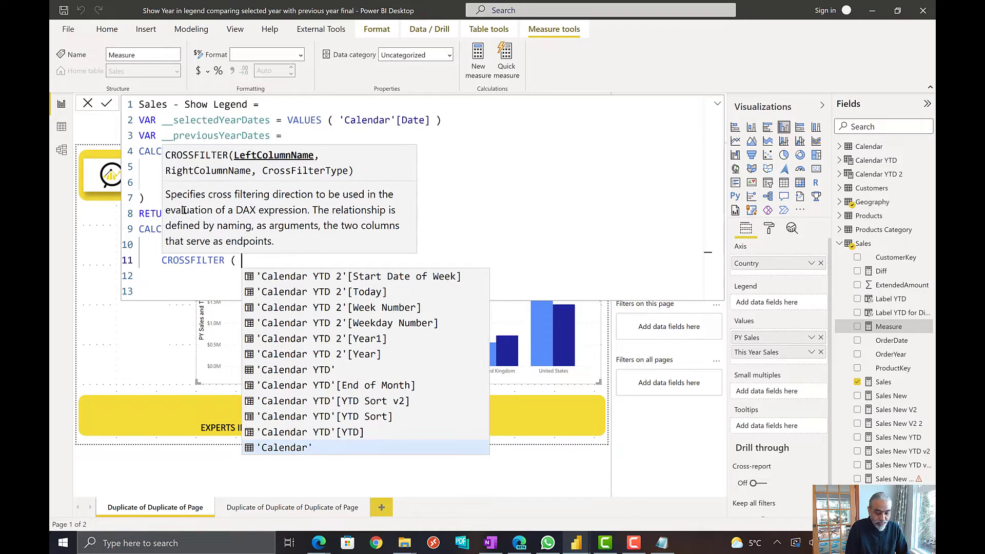
{"action": "type", "text": " 'Claen"}
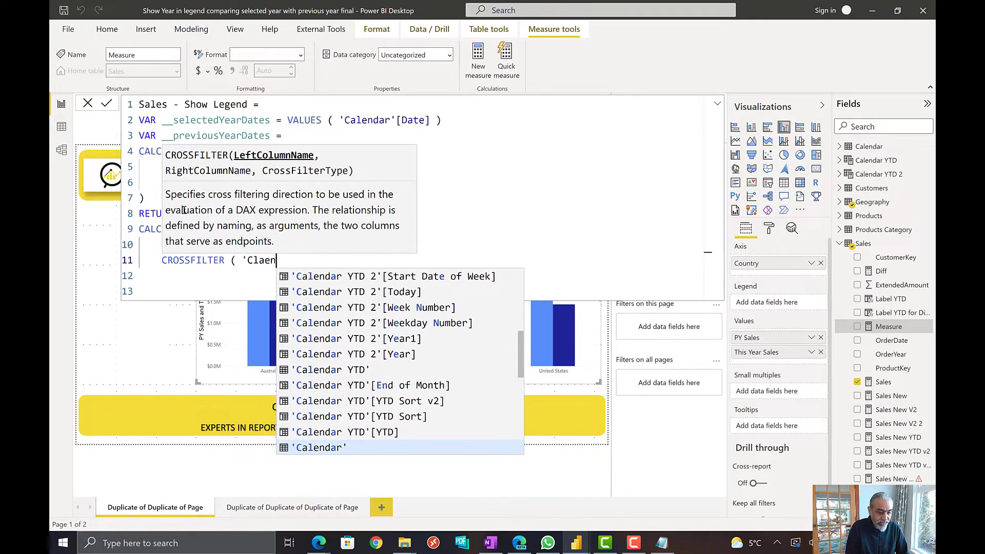
{"action": "key", "text": "BackSpace"}
{"action": "key", "text": "BackSpace"}
{"action": "key", "text": "BackSpace"}
{"action": "key", "text": "BackSpace"}
{"action": "type", "text": "alendar'"}
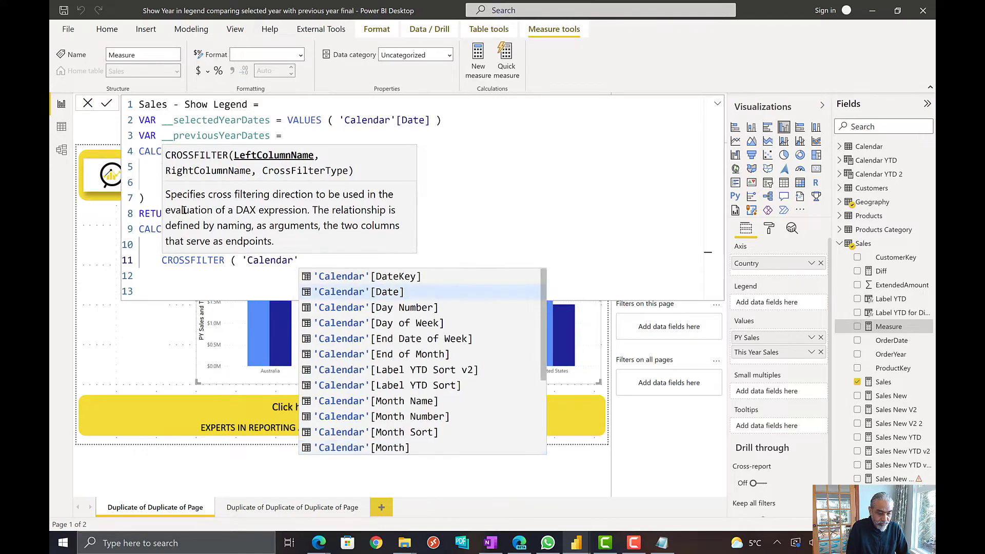
{"action": "key", "text": "Escape"}
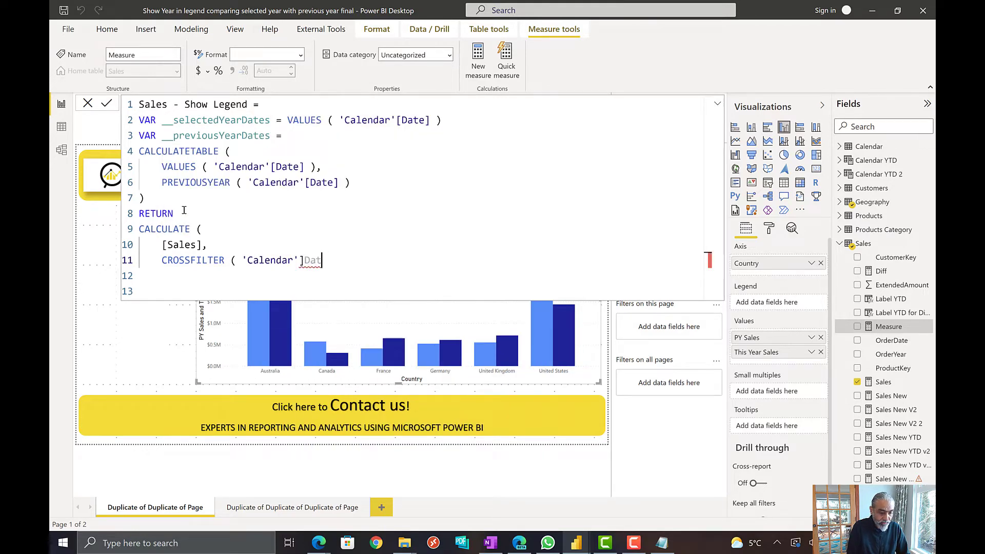
{"action": "type", "text": "[Date], "}
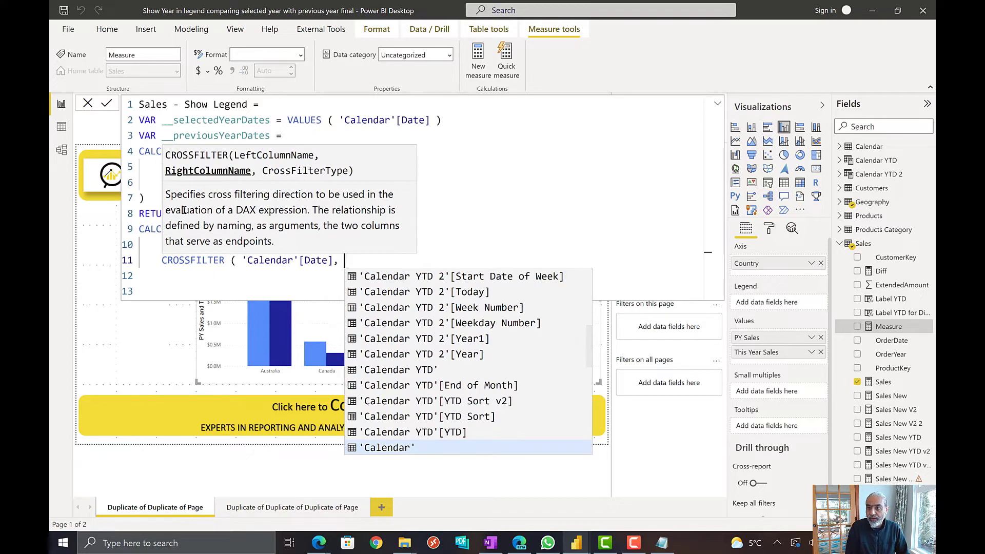
Complete CROSSFILTER with Sales[OrderDate] as the right column and NONE as the filter type, followed by a comma and new line.
{"action": "type", "text": "S"}
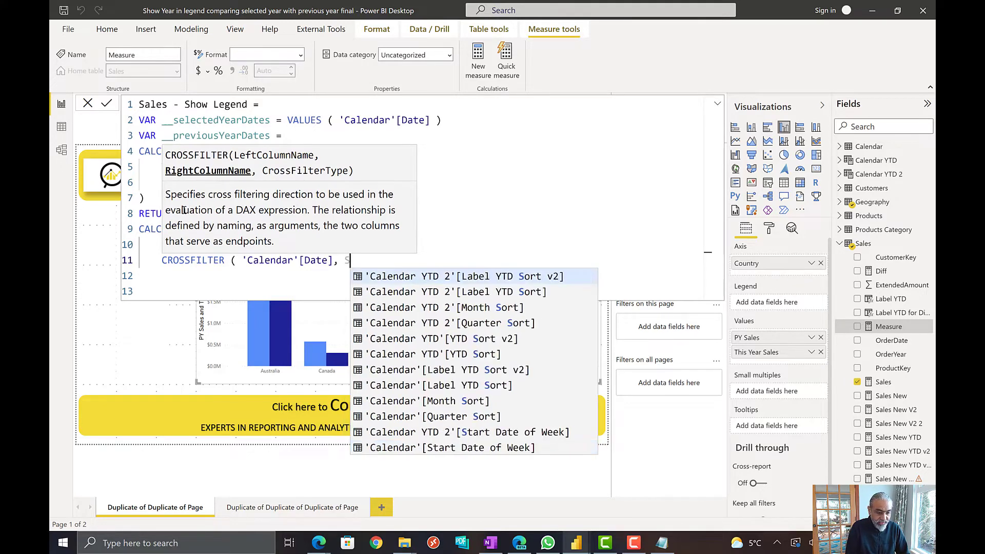
{"action": "type", "text": "ales[Order"}
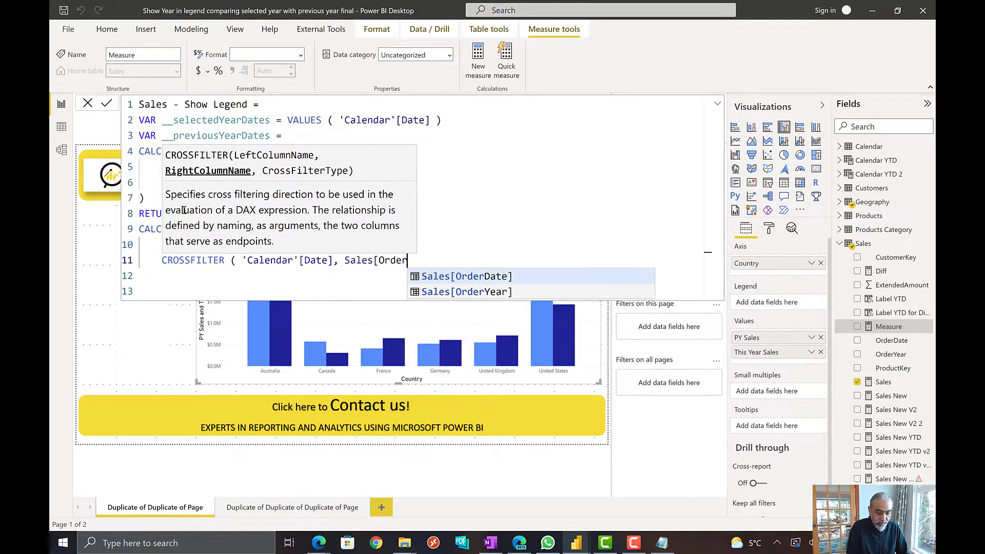
{"action": "key", "text": "Tab"}
{"action": "type", "text": ", NONE"}
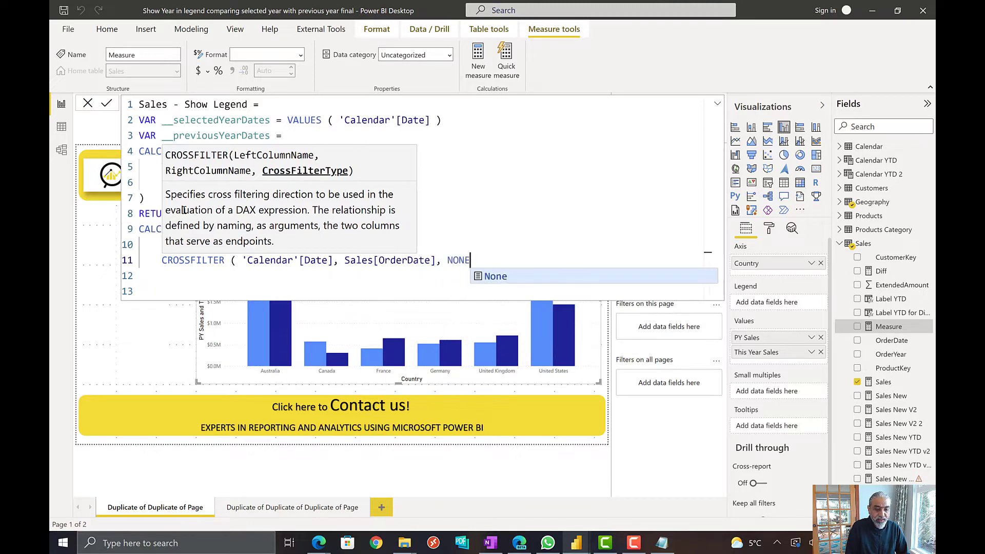
{"action": "type", "text": " ),"}
{"action": "key", "text": "Return"}
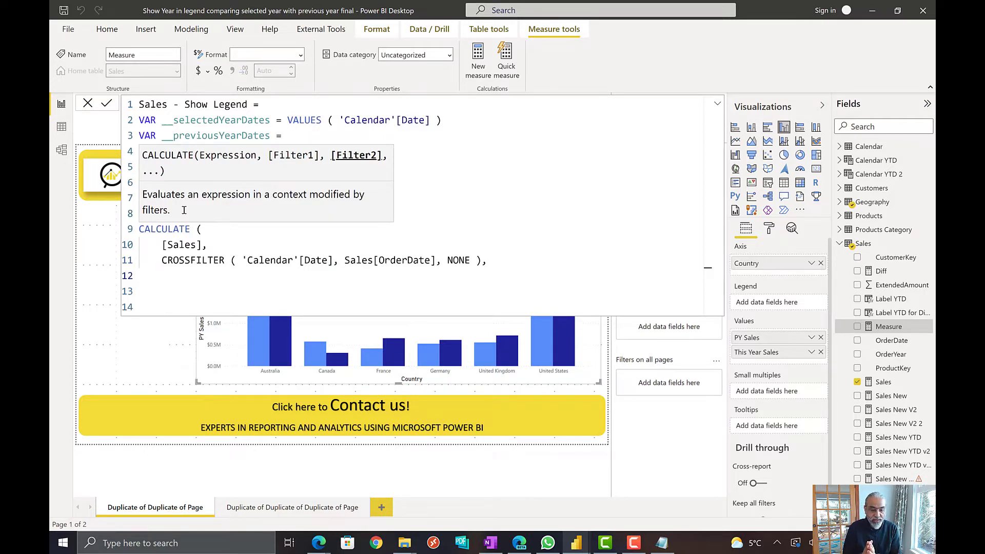
Begin a TREATAS ( filter argument below CROSSFILTER, with a new line for its table expression.
{"action": "key", "text": "Up"}
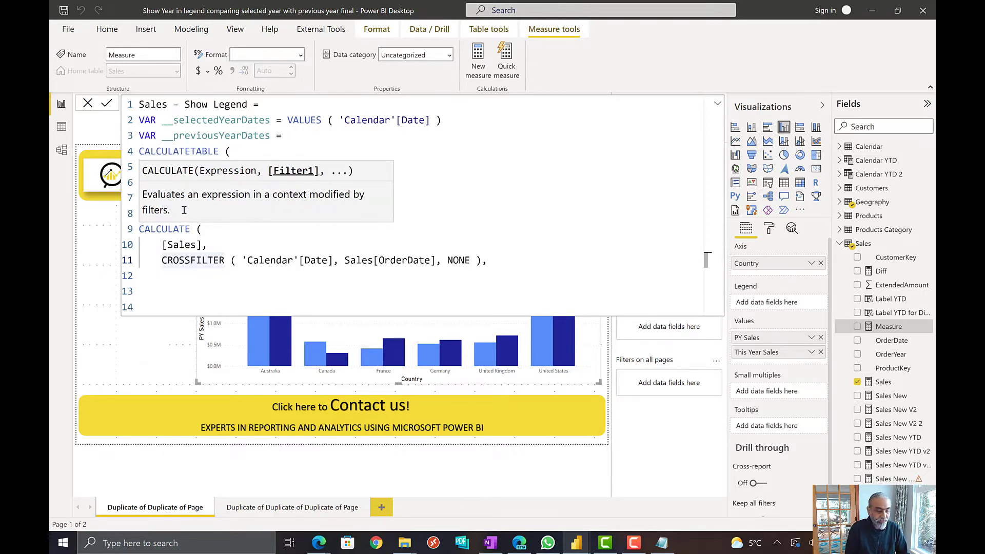
{"action": "key", "text": "Up"}
{"action": "key", "text": "Down"}
{"action": "key", "text": "Down"}
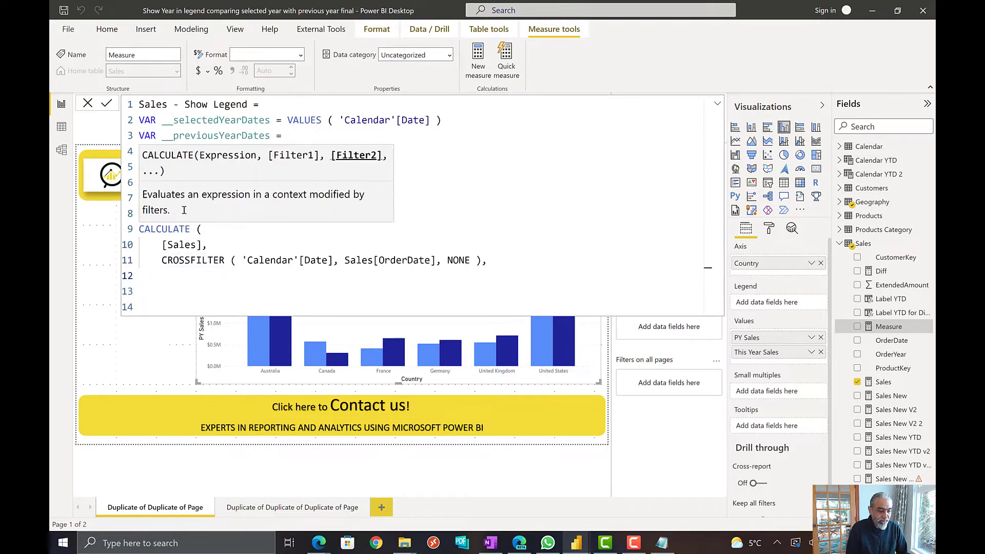
{"action": "type", "text": "TREATAS ("}
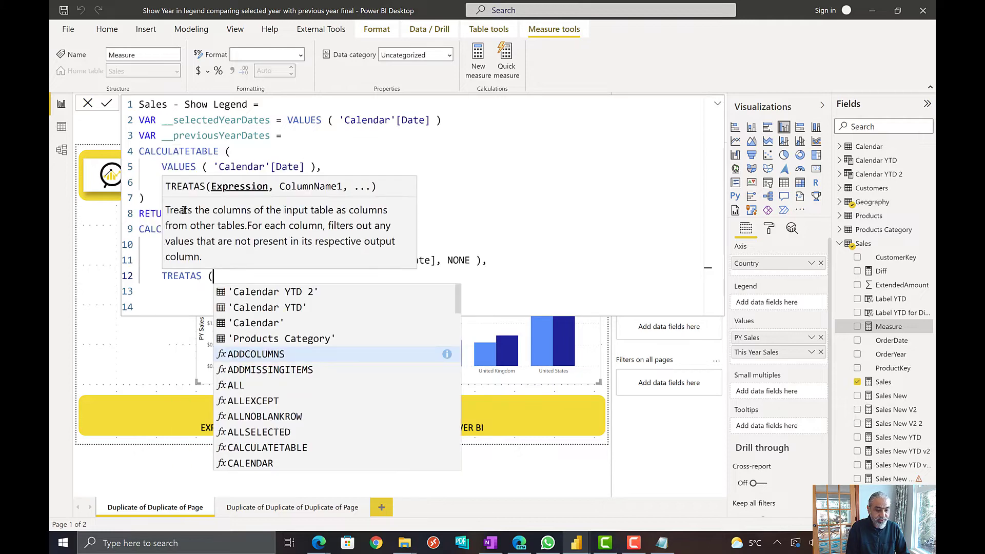
{"action": "key", "text": "shift+Return"}
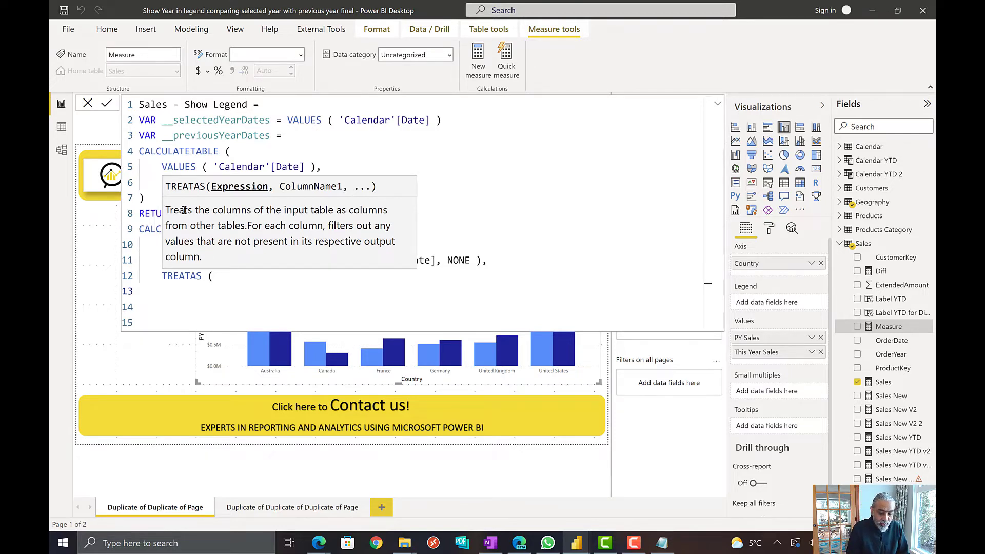
Enter UNION ( __previousYearDates, __selectedYearDates ) as the TREATAS table expression, followed by a comma and new line.
{"action": "type", "text": "NION ( "}
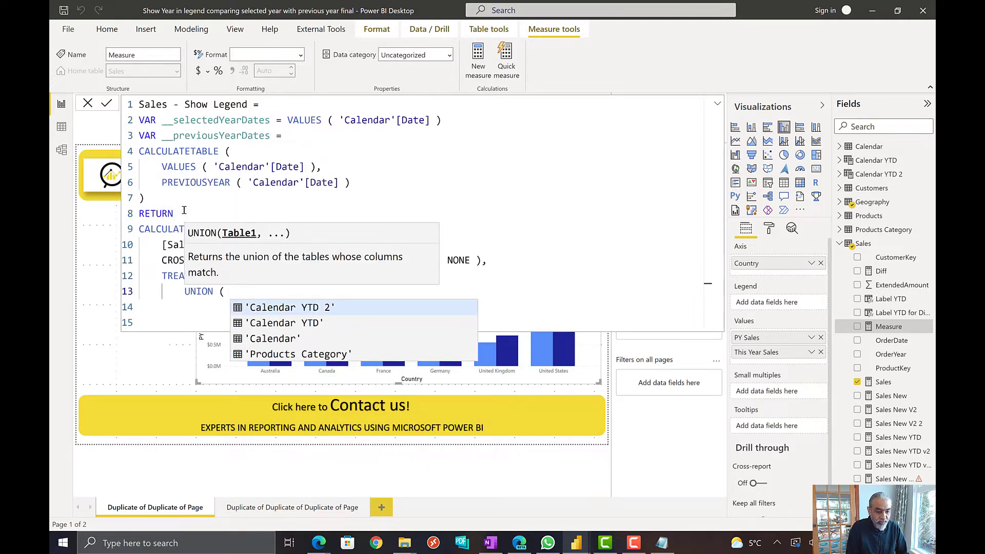
{"action": "type", "text": "__previousYearDates"}
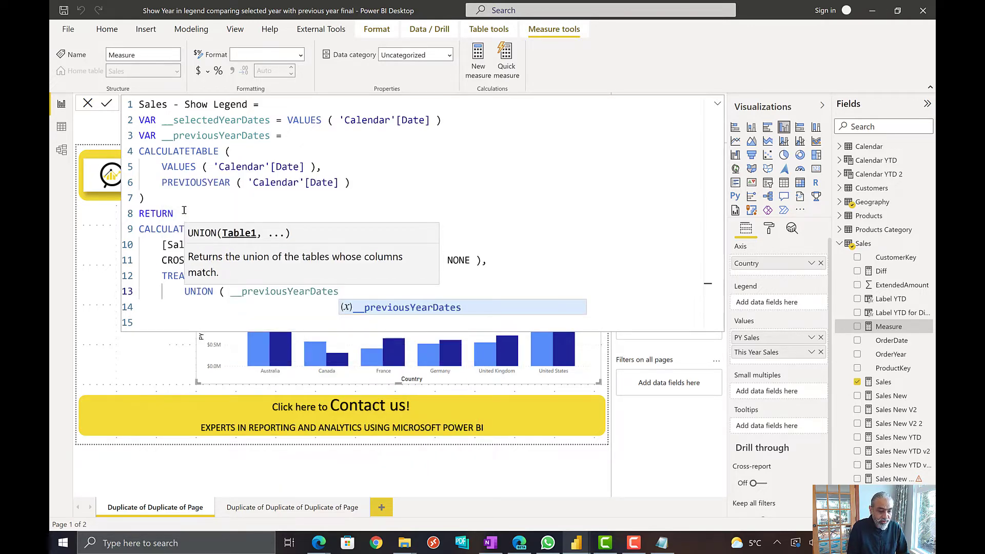
{"action": "key", "text": "ctrl+Left"}
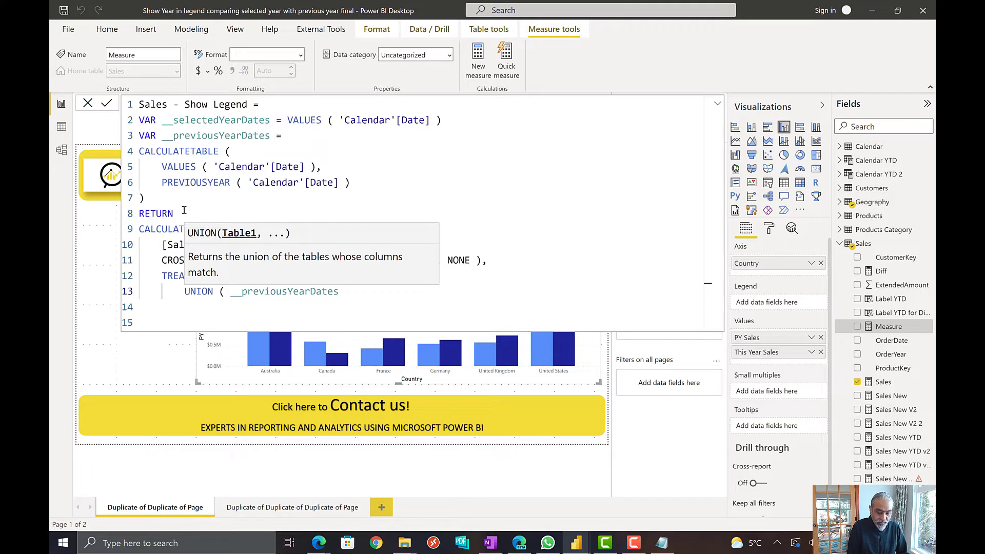
{"action": "key", "text": "End"}
{"action": "type", "text": ", "}
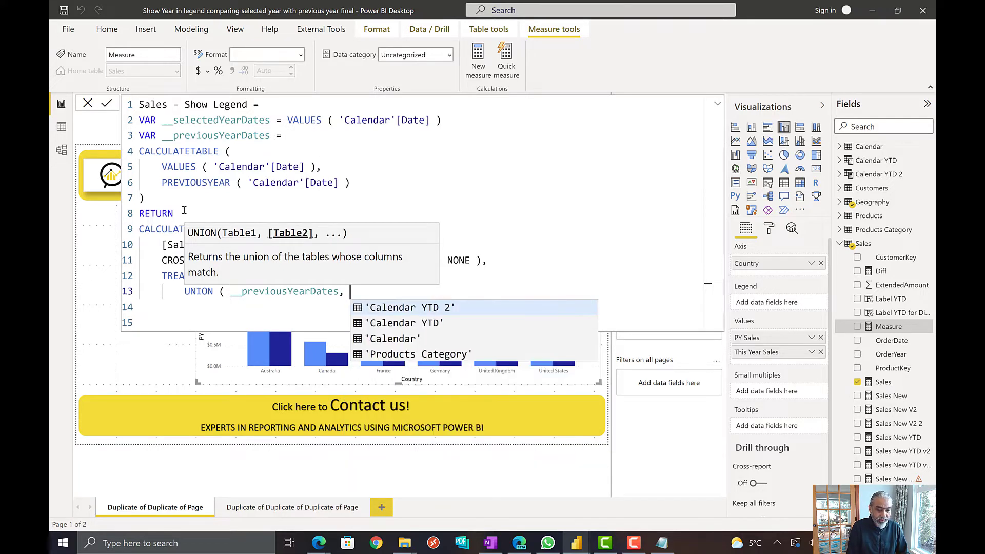
{"action": "type", "text": "__sel"}
{"action": "key", "text": "Tab"}
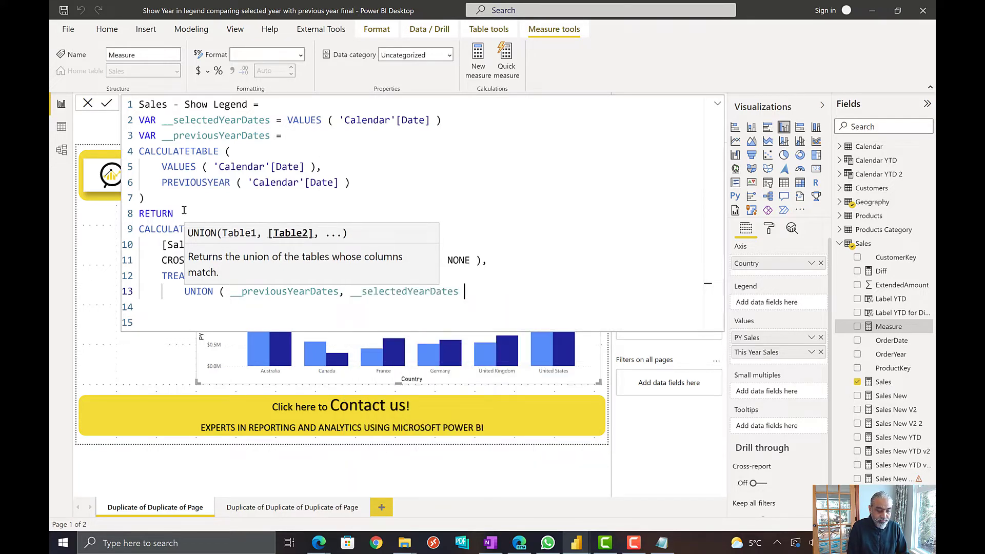
{"action": "type", "text": "),"}
{"action": "key", "text": "shift+Return"}
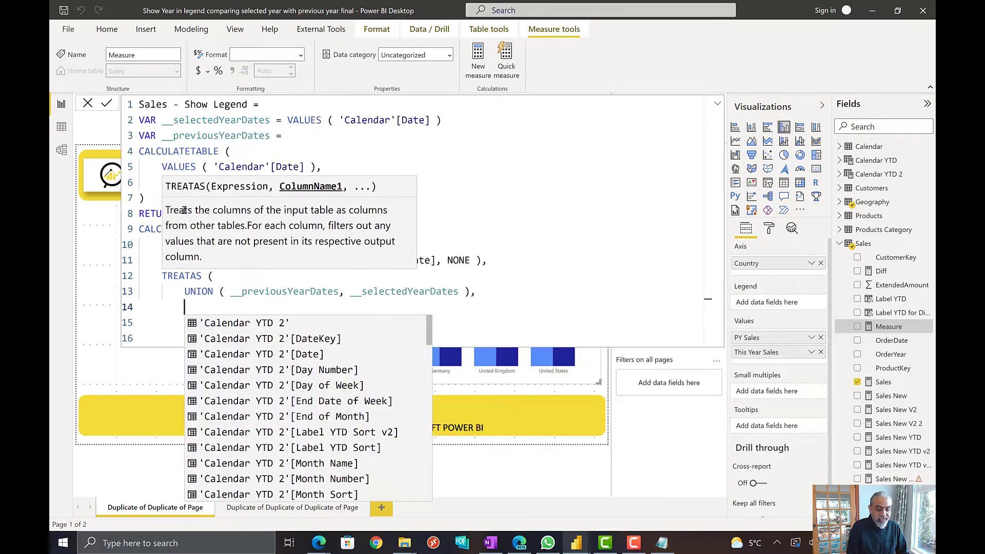
Enter 'Calendar YTD 2'[Date] as the TREATAS target column and close TREATAS with a parenthesis on its own line.
{"action": "key", "text": "Escape"}
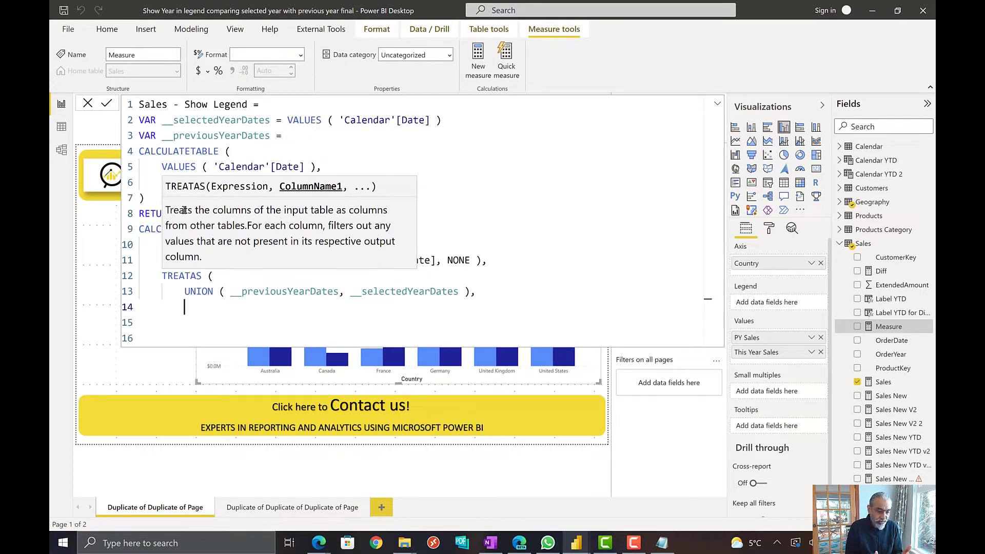
{"action": "type", "text": "'"}
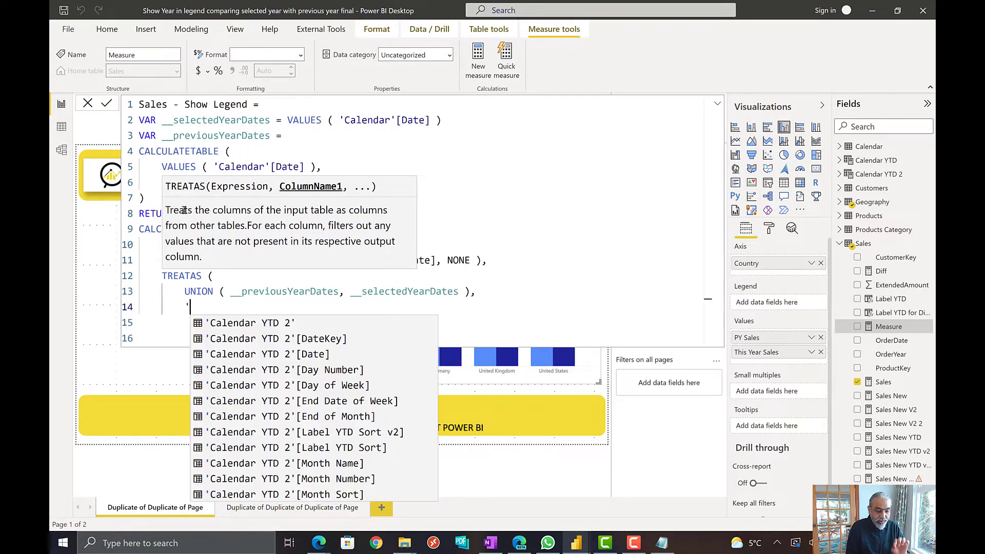
{"action": "key", "text": "Down"}
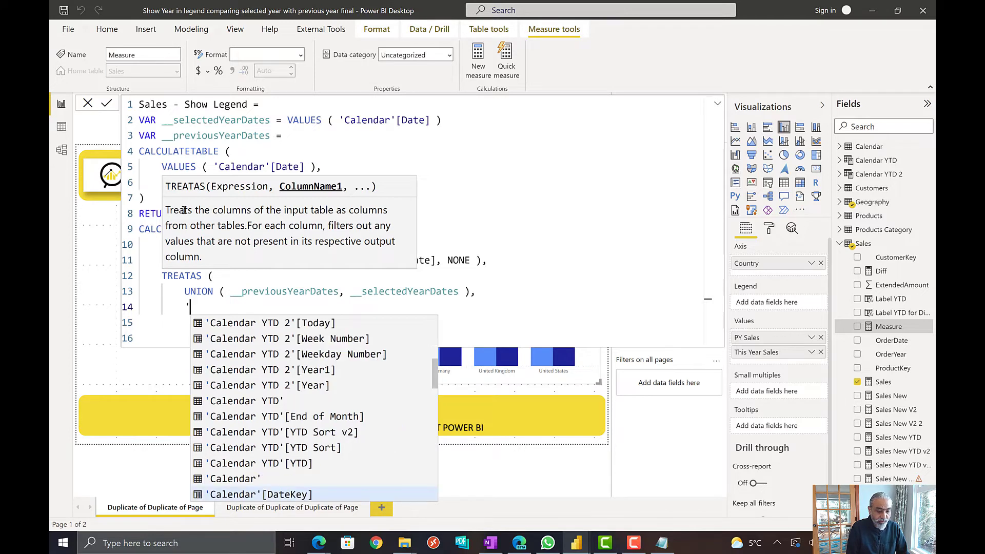
{"action": "key", "text": "Down"}
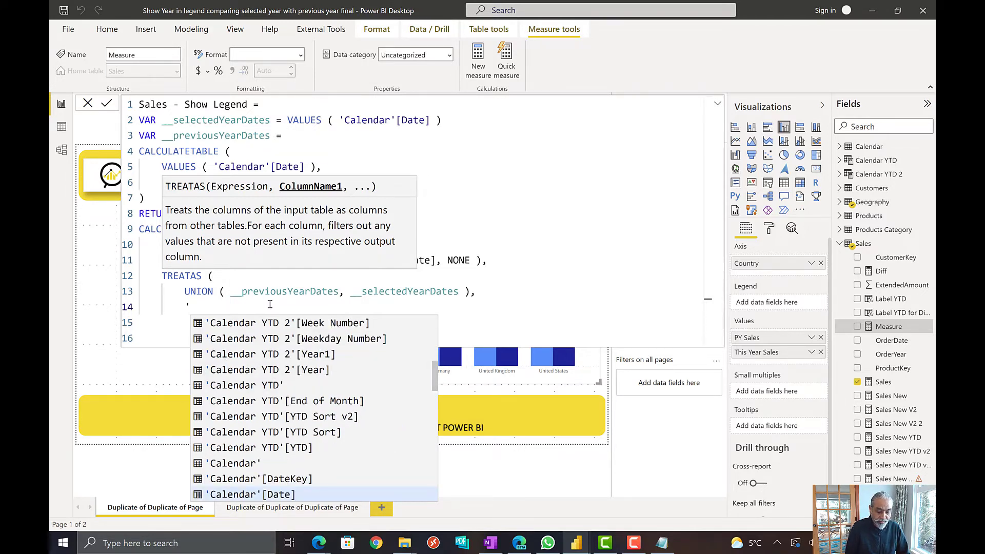
{"action": "type", "text": "C"}
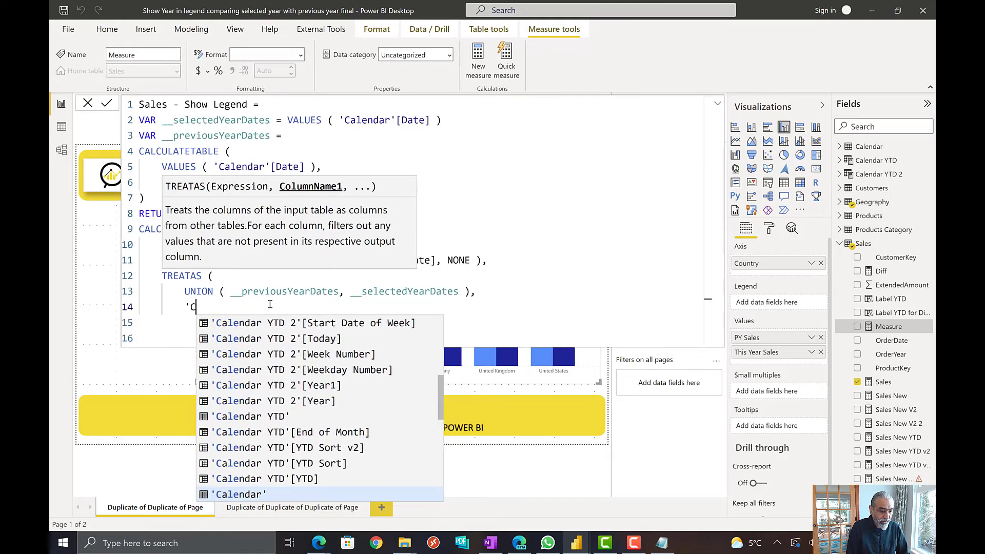
{"action": "type", "text": "alendar"}
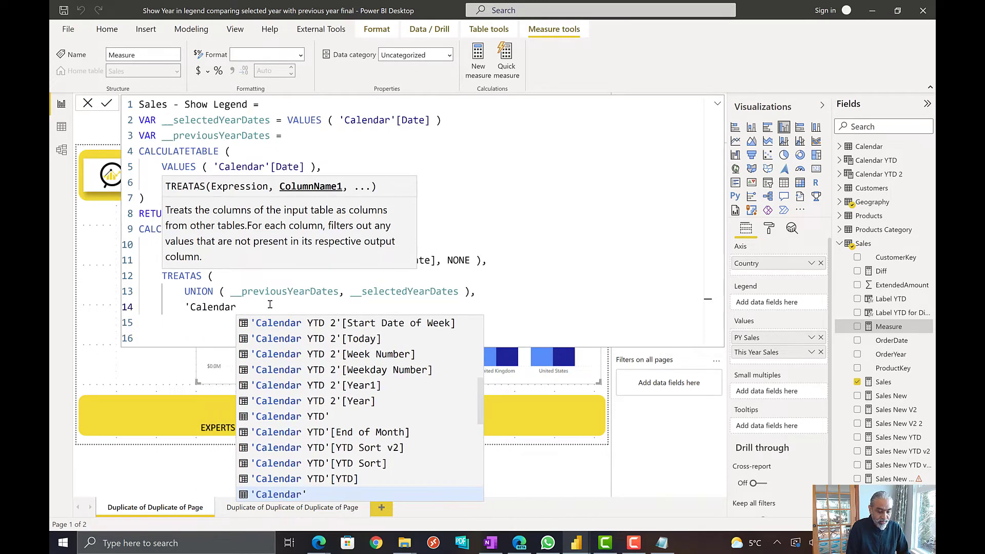
{"action": "type", "text": " YTD 2'"}
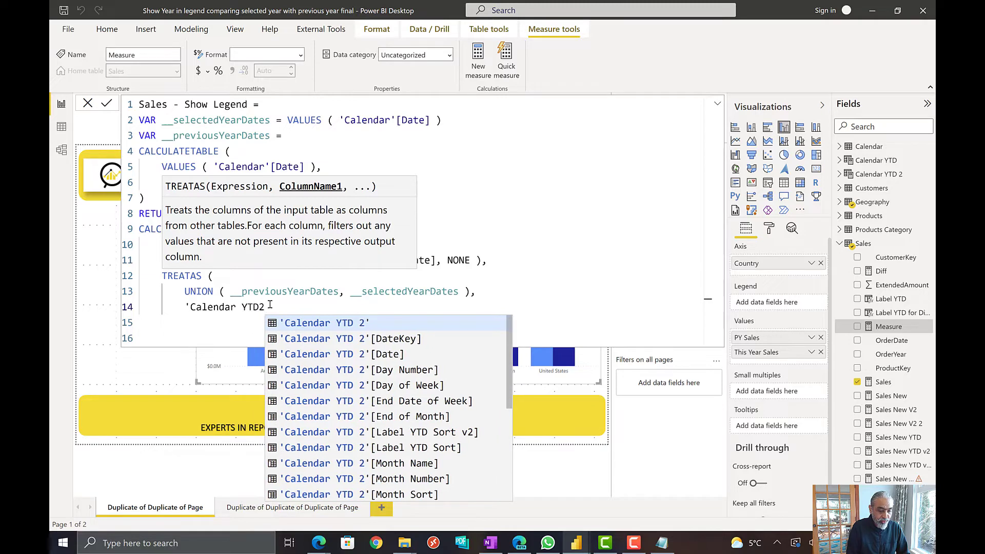
{"action": "type", "text": "[D"}
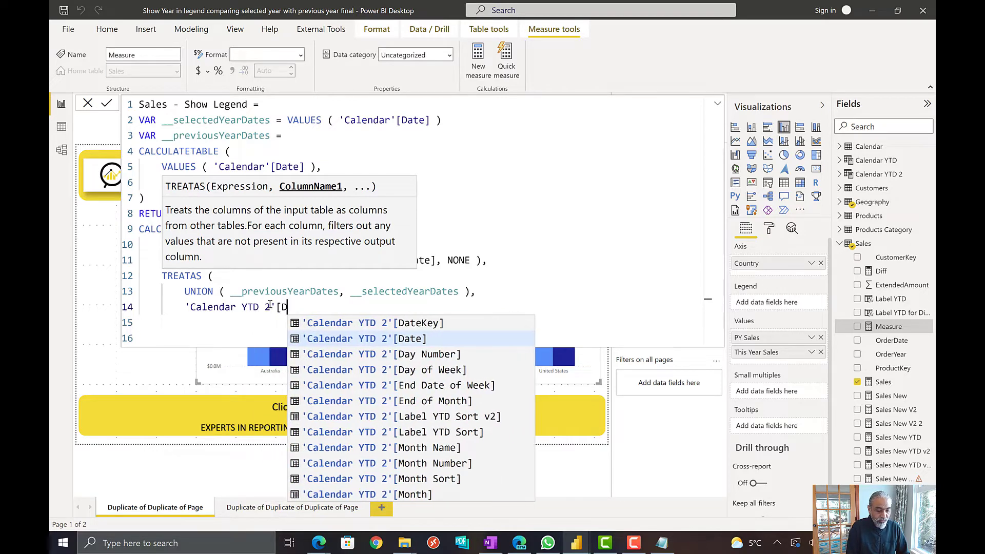
{"action": "key", "text": "Tab"}
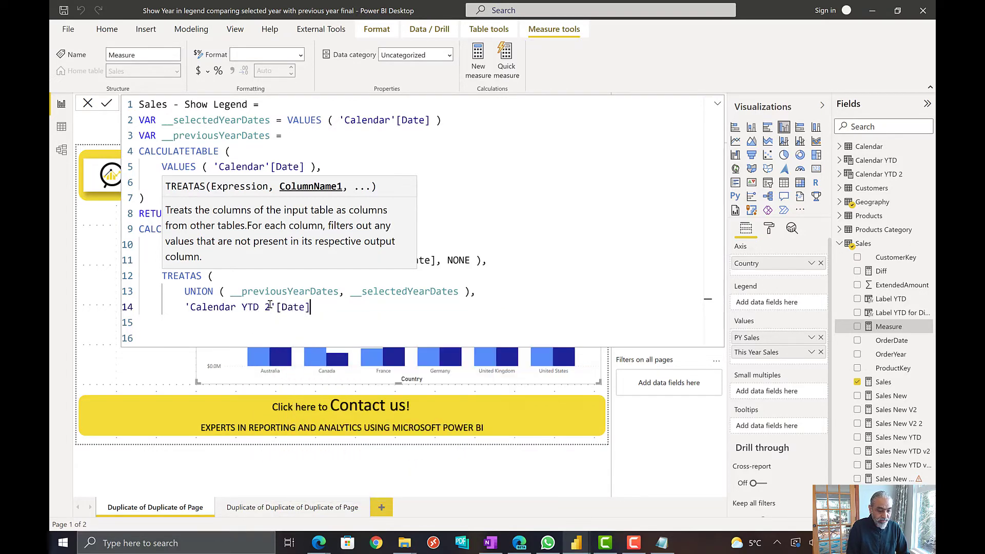
{"action": "key", "text": "shift+Return"}
{"action": "type", "text": ")"}
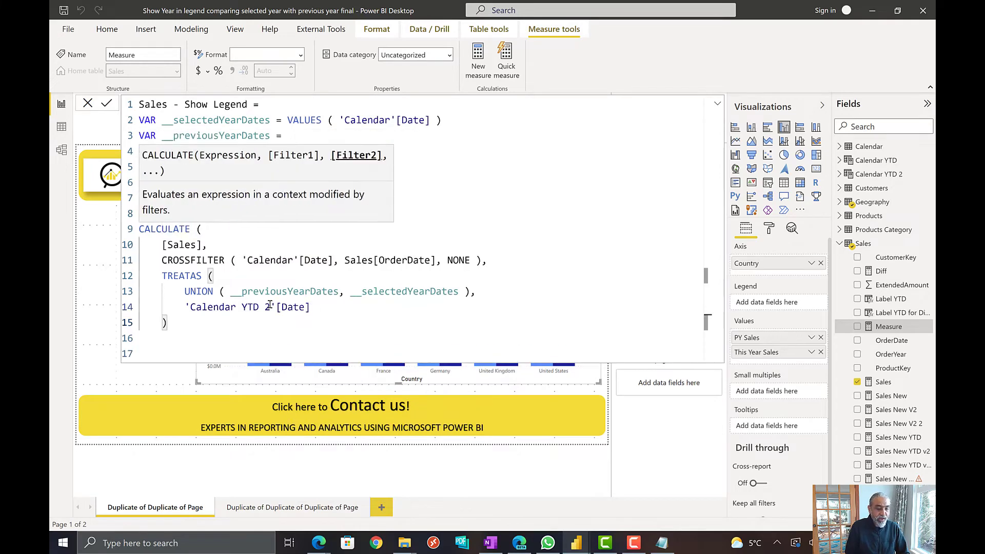
Close CALCULATE with a parenthesis on a new line, commit the Sales - Show Legend measure and collapse the formula editor.
{"action": "left_click", "coordinate": [189, 292]}
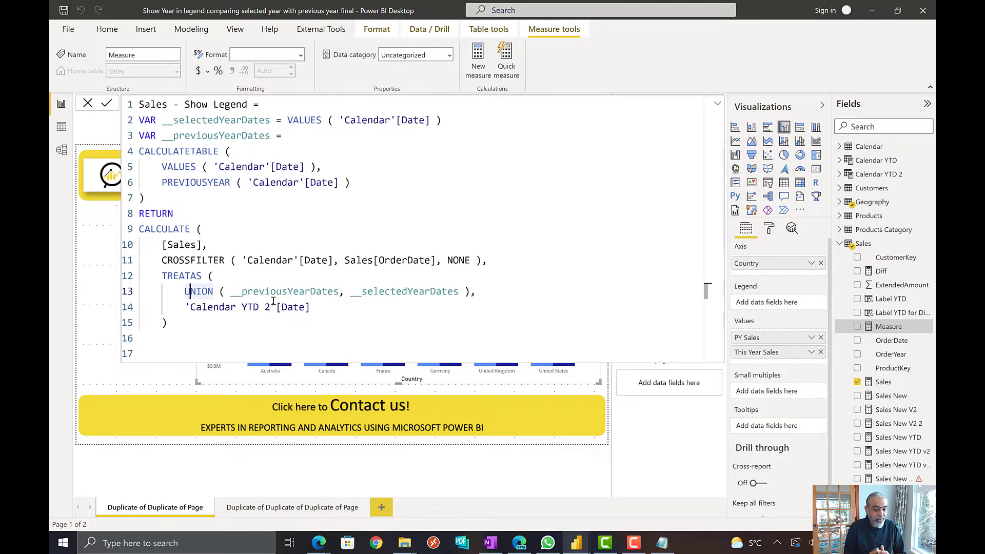
{"action": "left_click", "coordinate": [198, 328]}
{"action": "key", "text": "Return"}
{"action": "type", "text": ")"}
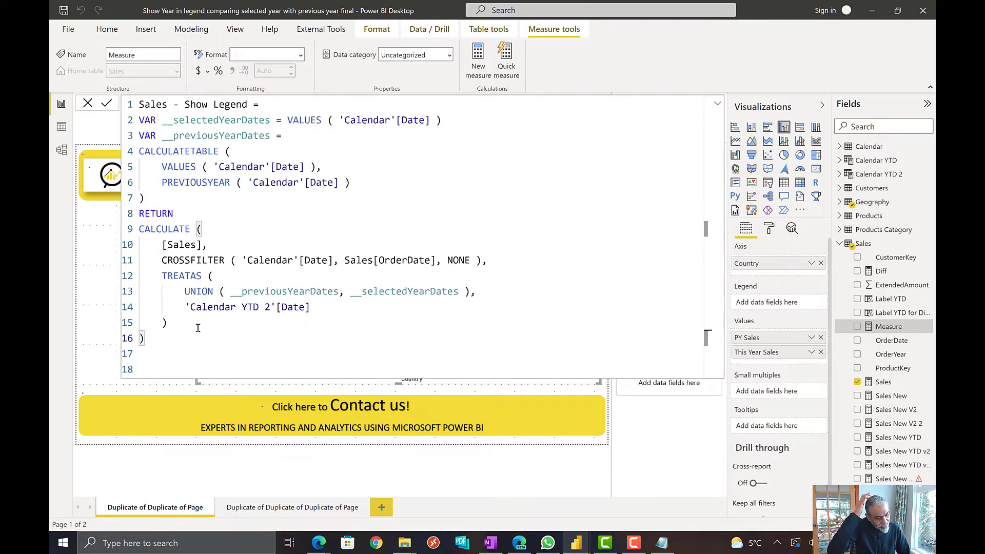
{"action": "key", "text": "Return"}
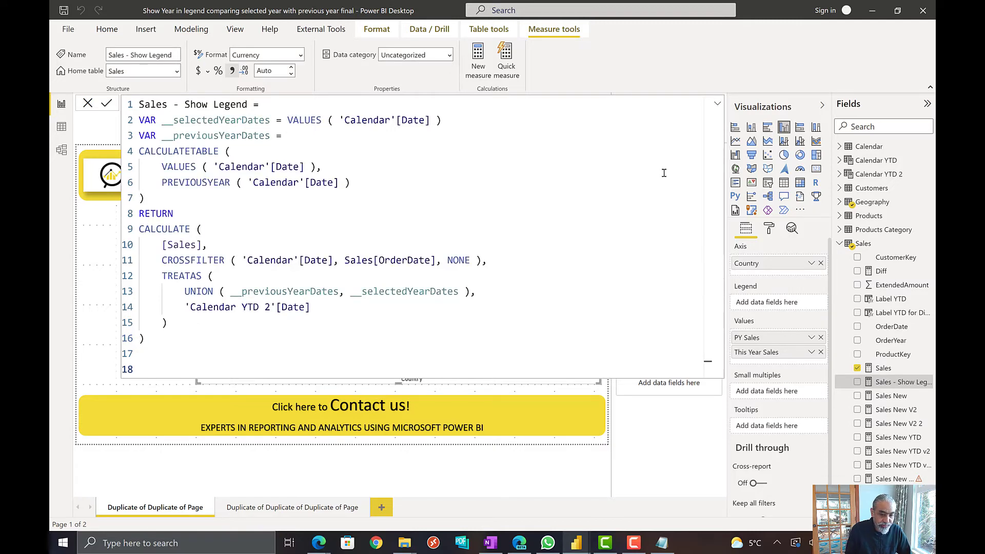
{"action": "left_click", "coordinate": [719, 105]}
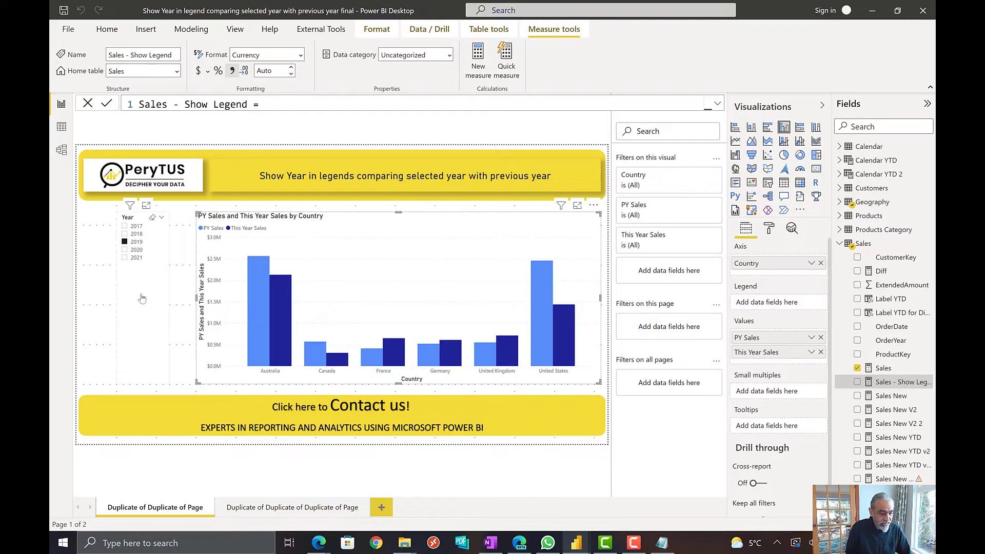
Shift the Year slicer and the column chart toward the page's left edge and narrow the chart to about half the page width.
{"action": "left_click", "coordinate": [113, 298]}
{"action": "left_click_drag", "start_coordinate": [367, 272], "coordinate": [315, 271]}
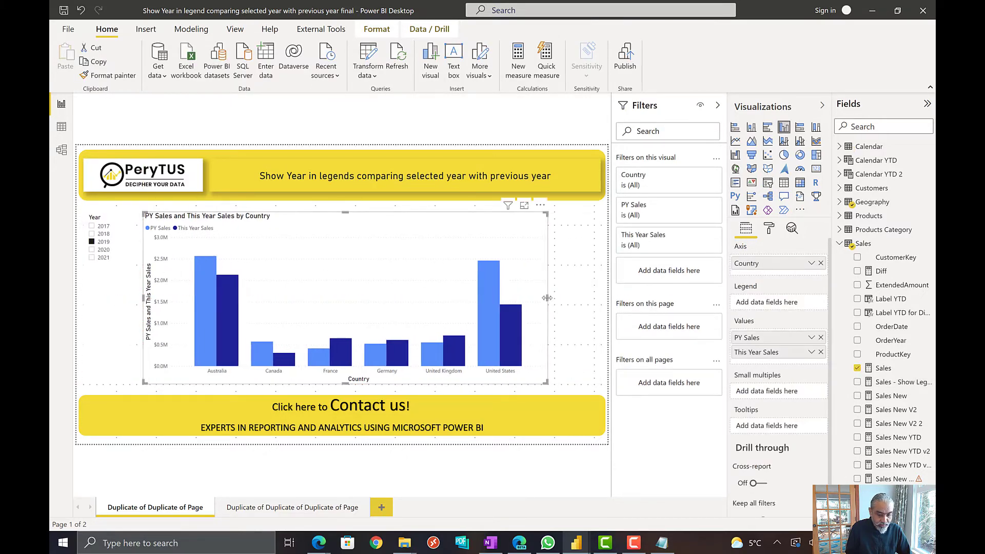
{"action": "left_click_drag", "start_coordinate": [401, 299], "coordinate": [371, 300]}
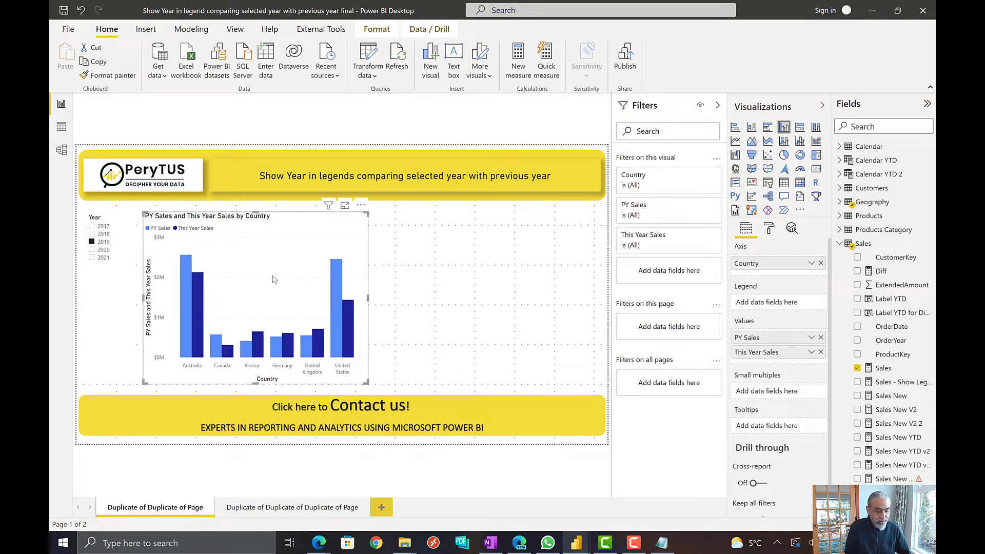
Duplicate the PY Sales and This Year Sales column chart and place the copy in the free space beside the original.
{"action": "key", "text": "ctrl+c"}
{"action": "key", "text": "ctrl+v"}
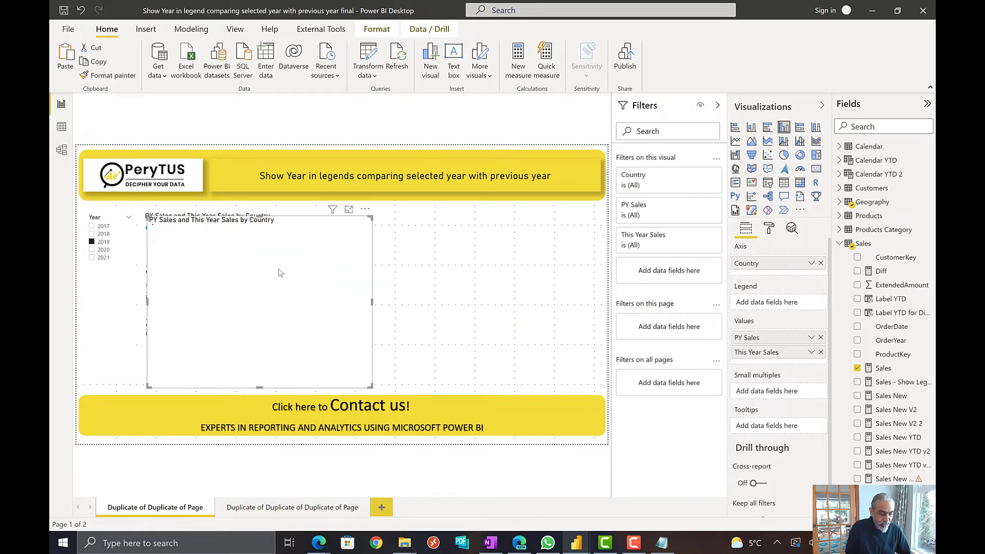
{"action": "left_click_drag", "start_coordinate": [278, 270], "coordinate": [539, 269]}
Replace PY Sales and This Year Sales in the copied chart's values with the Sales - Show Legend measure.
{"action": "left_click", "coordinate": [884, 127]}
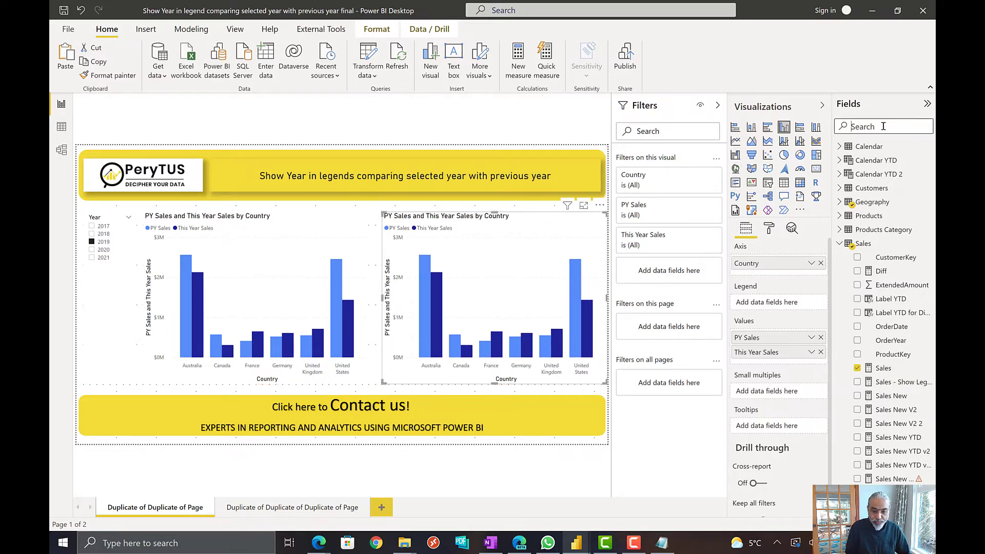
{"action": "type", "text": "sales"}
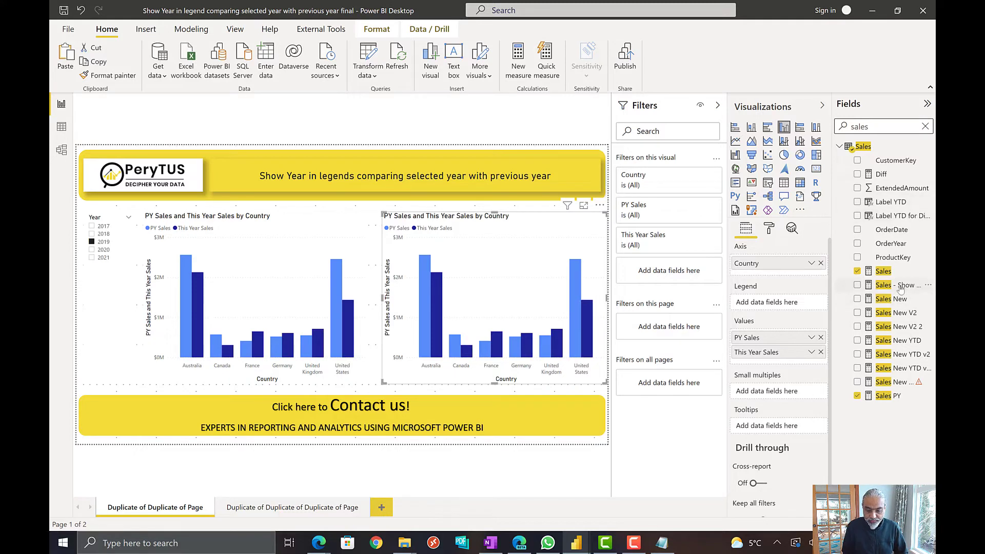
{"action": "left_click_drag", "start_coordinate": [900, 288], "coordinate": [770, 338]}
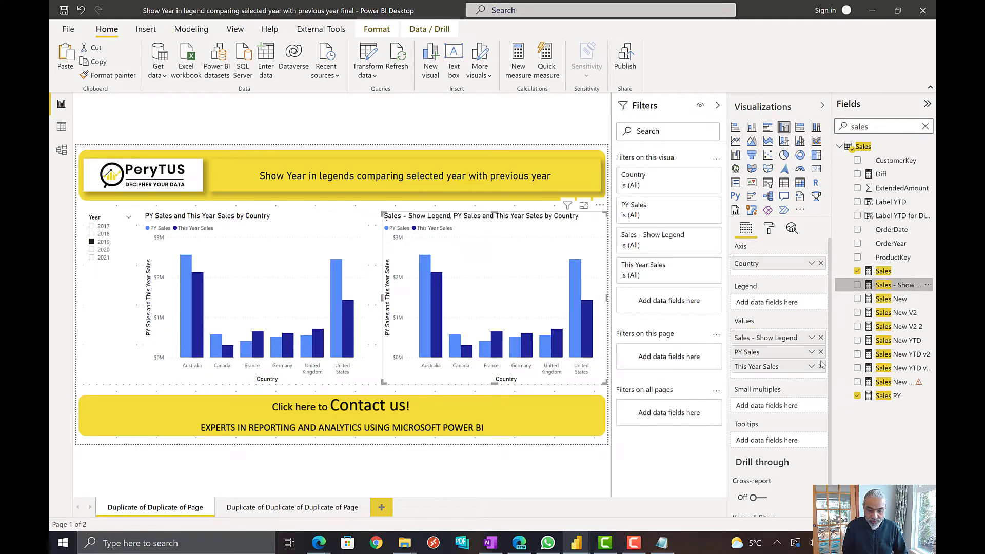
{"action": "left_click", "coordinate": [821, 366]}
{"action": "left_click", "coordinate": [821, 352]}
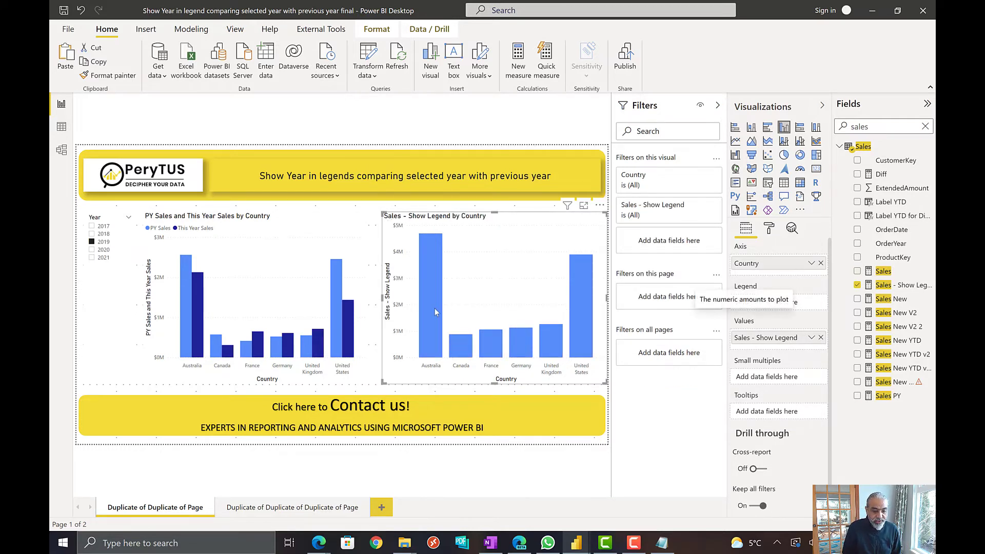
Find the Year field of the Calendar YTD 2 table and add it as the copied chart's legend.
{"action": "mouse_move", "coordinate": [435, 311]}
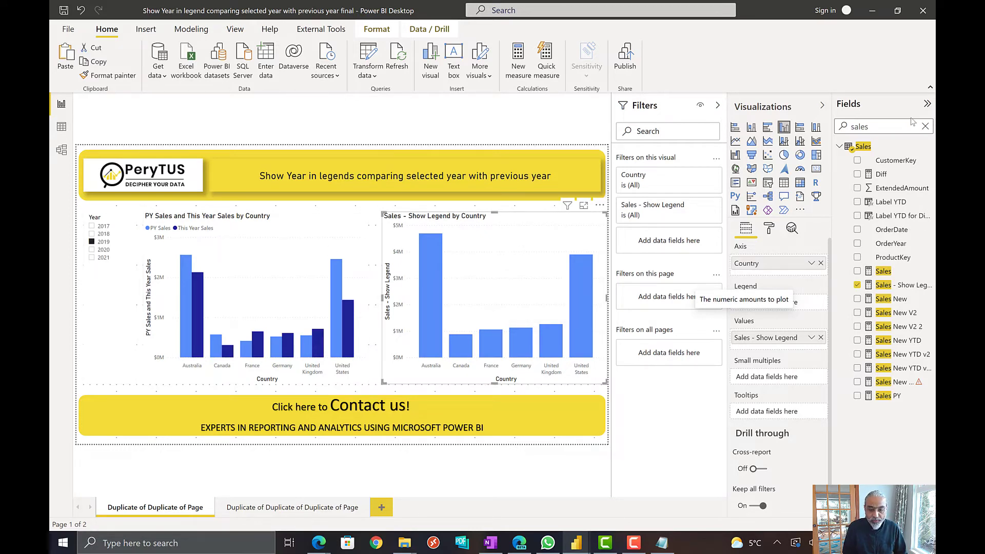
{"action": "left_click_drag", "start_coordinate": [893, 127], "coordinate": [823, 133]}
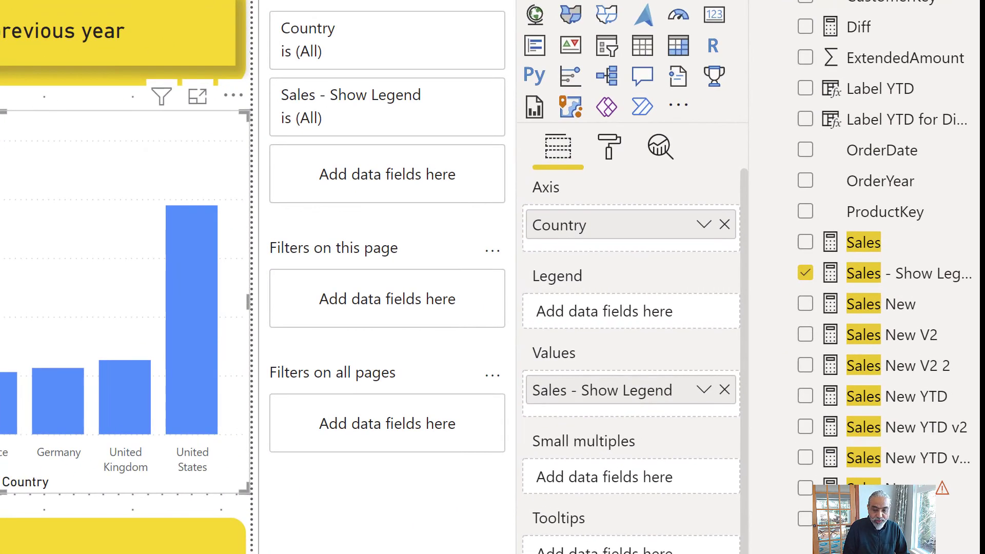
{"action": "type", "text": "year"}
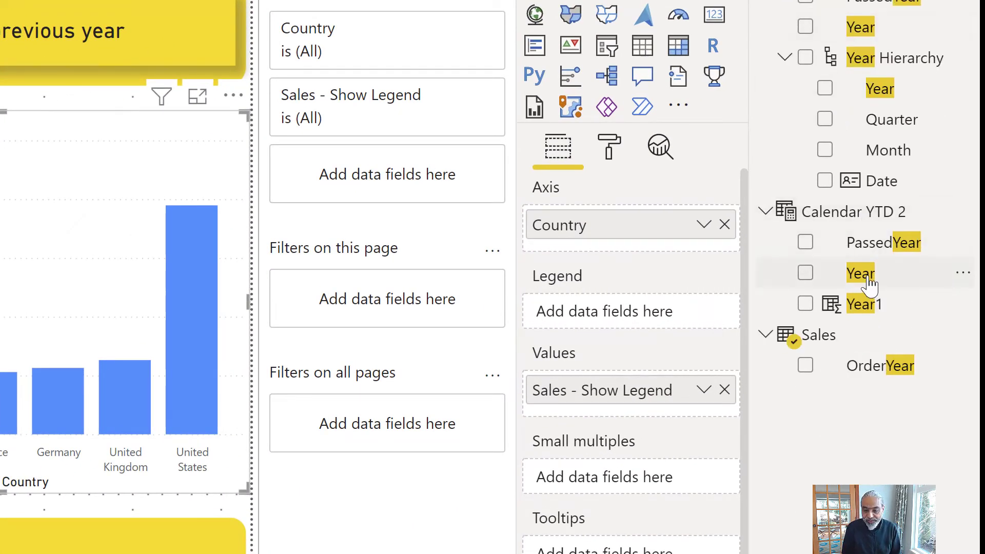
{"action": "left_click_drag", "start_coordinate": [868, 277], "coordinate": [593, 314]}
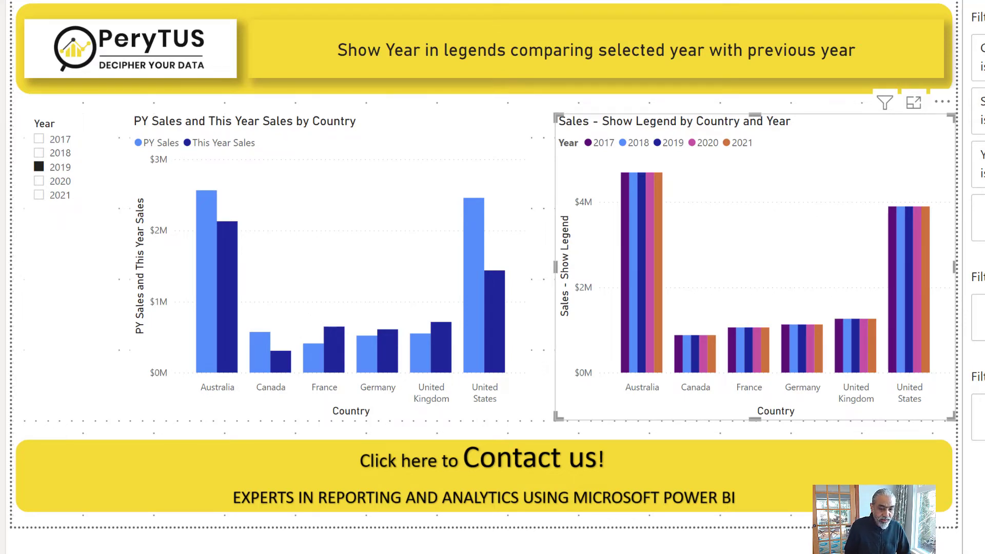
Reopen the Sales - Show Legend formula and insert a KEEPFILTERS ( line between CROSSFILTER and TREATAS.
{"action": "left_click", "coordinate": [280, 38]}
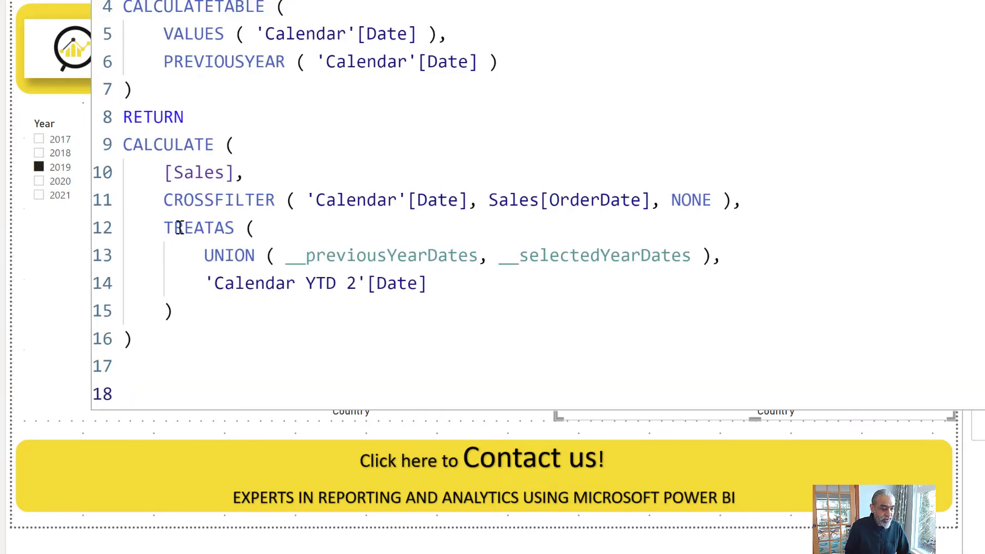
{"action": "left_click", "coordinate": [782, 257]}
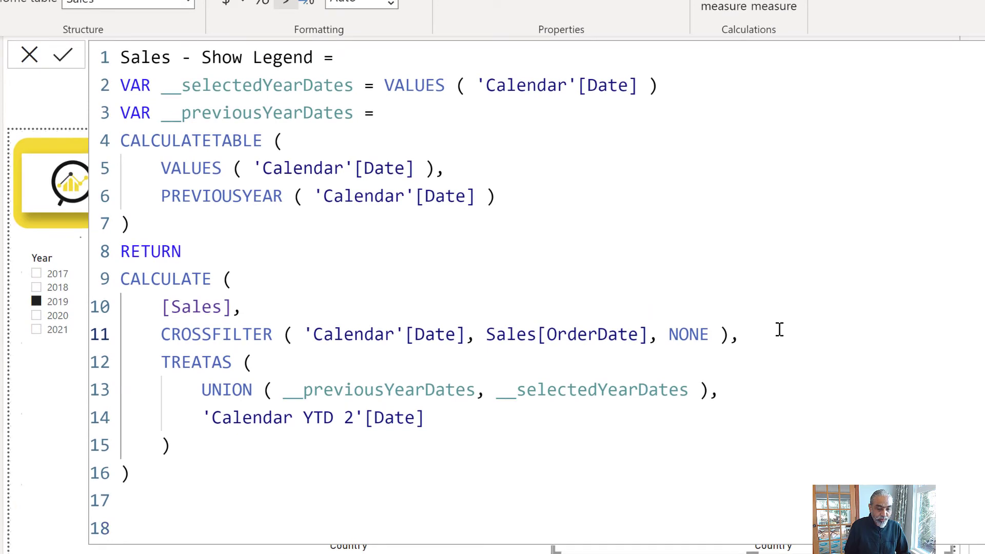
{"action": "key", "text": "Return"}
{"action": "type", "text": "KEEPFILTER"}
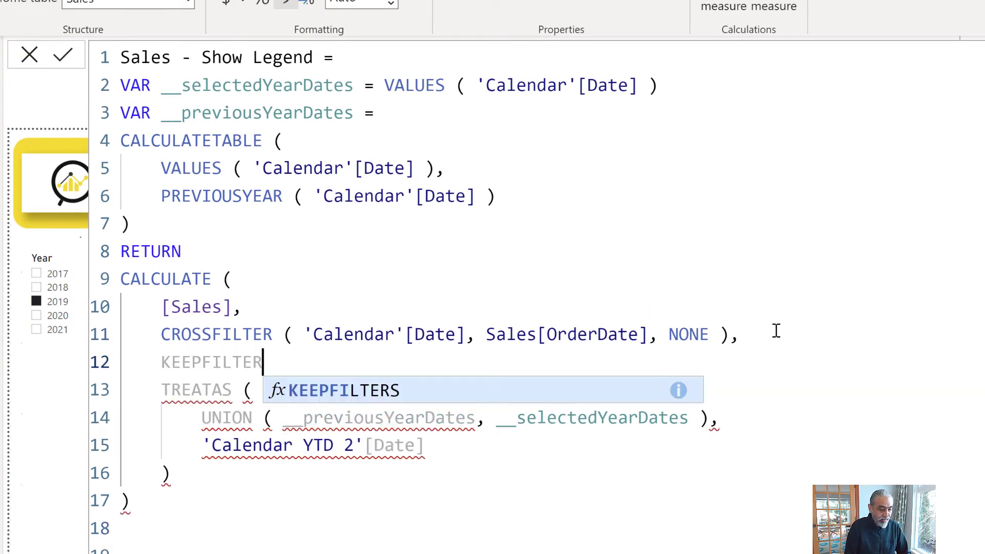
{"action": "type", "text": "S ("}
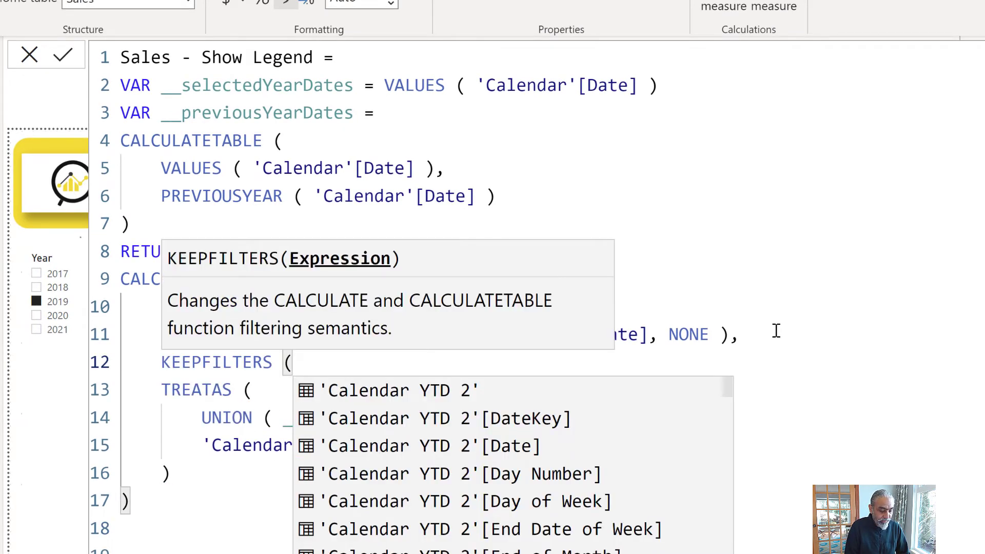
Indent the four-line TREATAS block one level so that it sits inside KEEPFILTERS.
{"action": "key", "text": "Escape"}
{"action": "key", "text": "Down"}
{"action": "key", "text": "Home"}
{"action": "key", "text": "Home"}
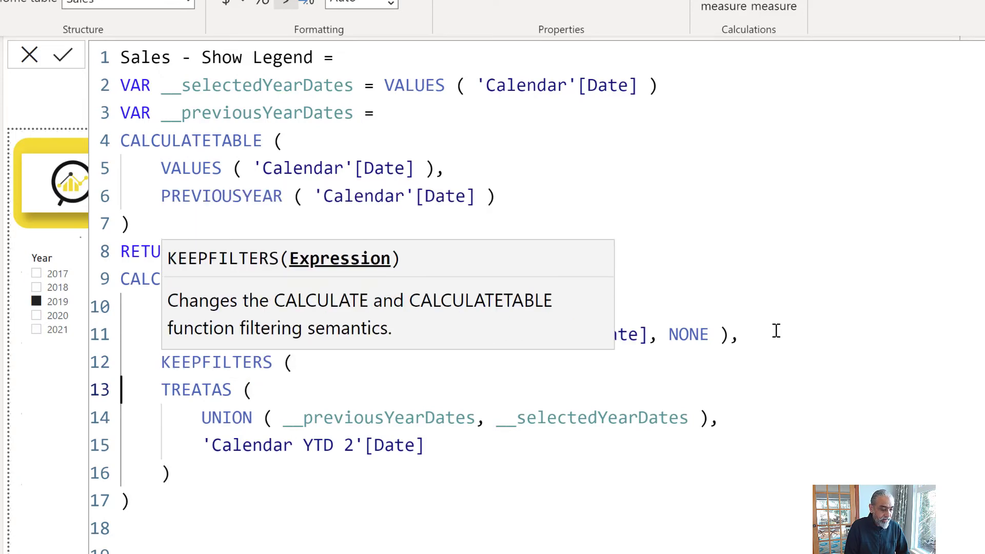
{"action": "key", "text": "shift+Down"}
{"action": "key", "text": "shift+Down"}
{"action": "key", "text": "shift+Down"}
{"action": "key", "text": "shift+Down"}
{"action": "key", "text": "Tab"}
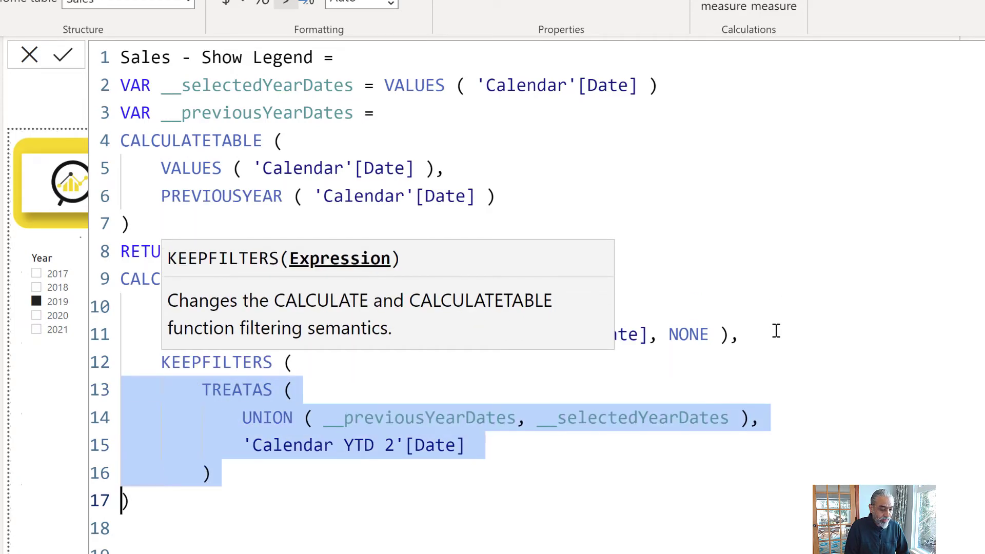
Close KEEPFILTERS with a parenthesis on a new line below TREATAS and commit the revised measure.
{"action": "key", "text": "End"}
{"action": "key", "text": "Left"}
{"action": "key", "text": "Left"}
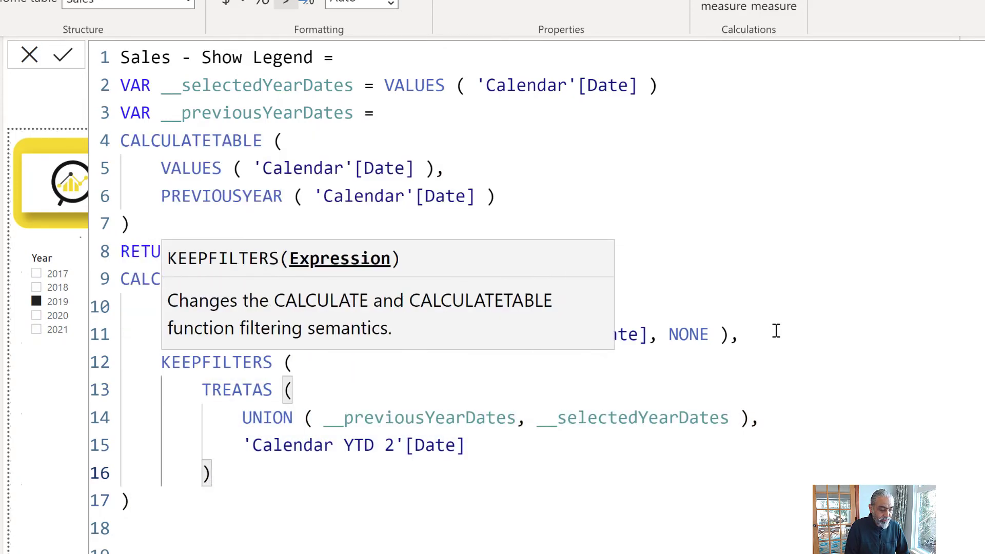
{"action": "key", "text": "shift+Return"}
{"action": "type", "text": ")"}
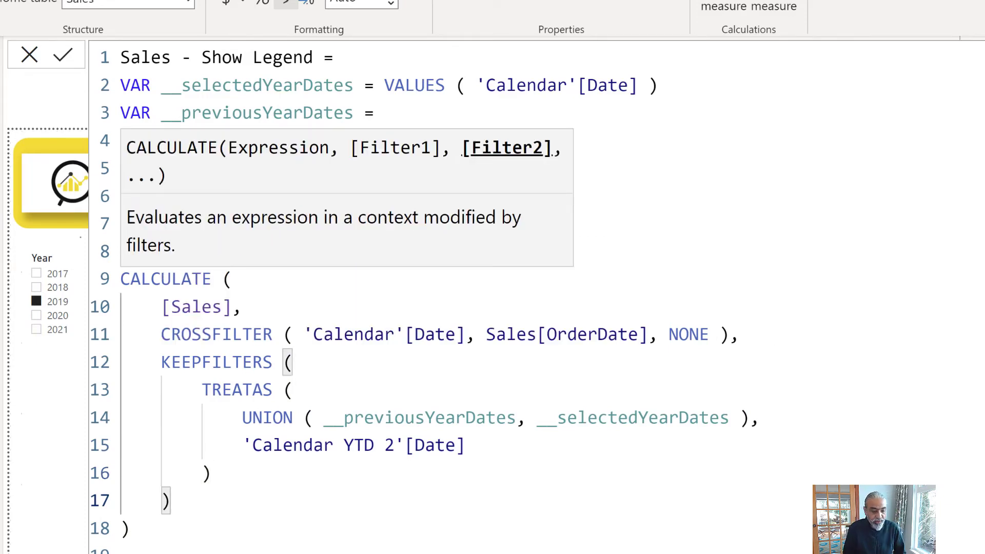
{"action": "key", "text": "Return"}
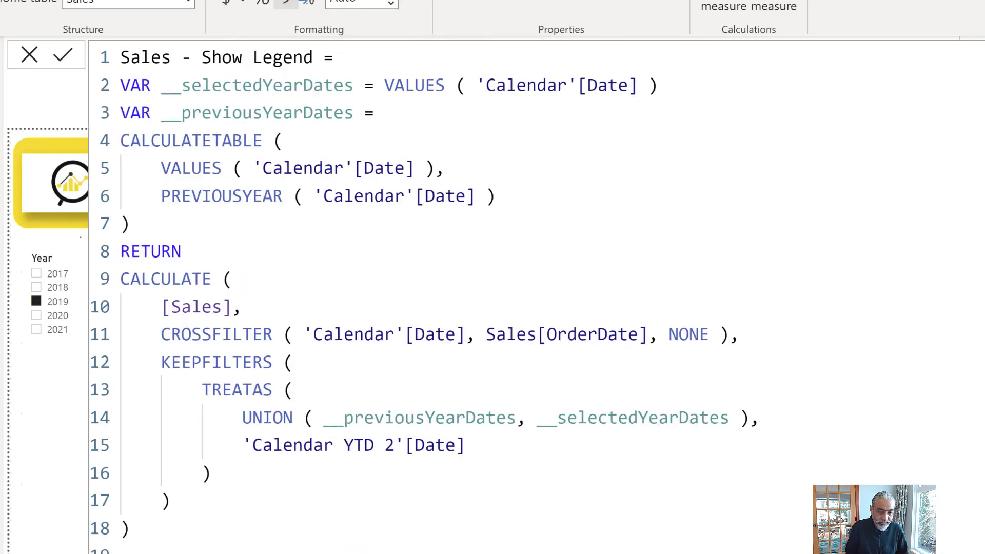
{"action": "key", "text": "Escape"}
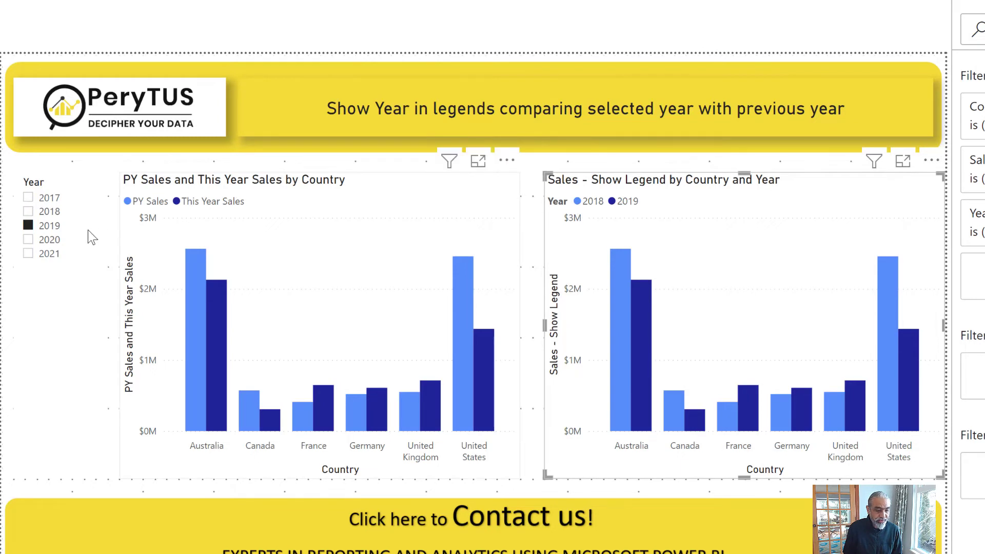
Compare both charts with the Year slicer at 2020, at 2018 to 2020 together, and at 2017 alone.
{"action": "left_click", "coordinate": [49, 243]}
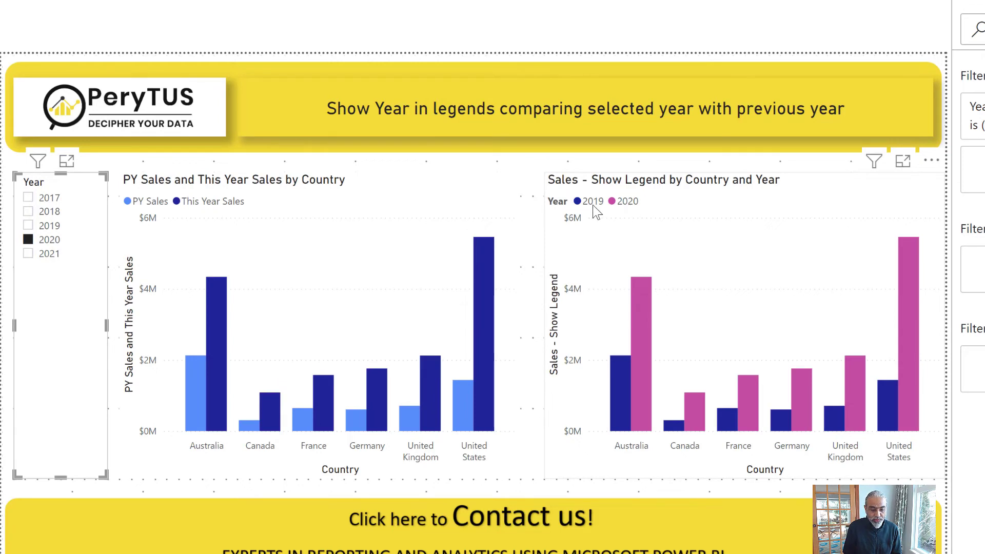
{"action": "left_click", "coordinate": [51, 222], "text": "ctrl"}
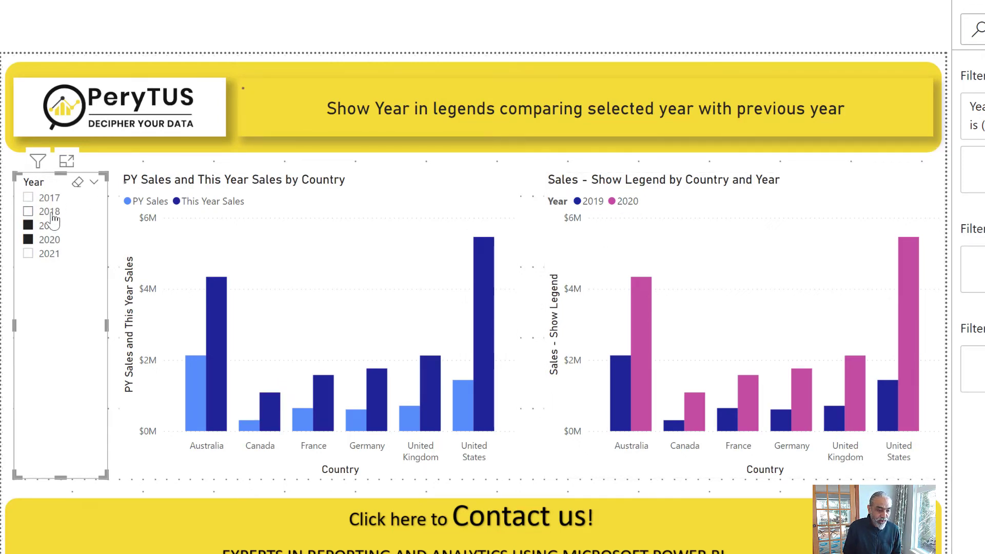
{"action": "left_click", "coordinate": [51, 213], "text": "ctrl"}
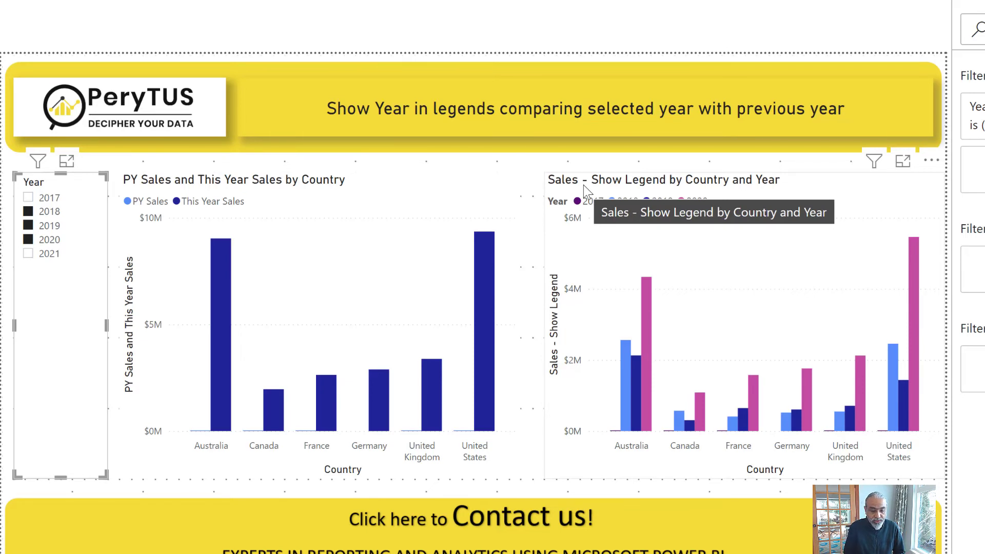
{"action": "mouse_move", "coordinate": [645, 339]}
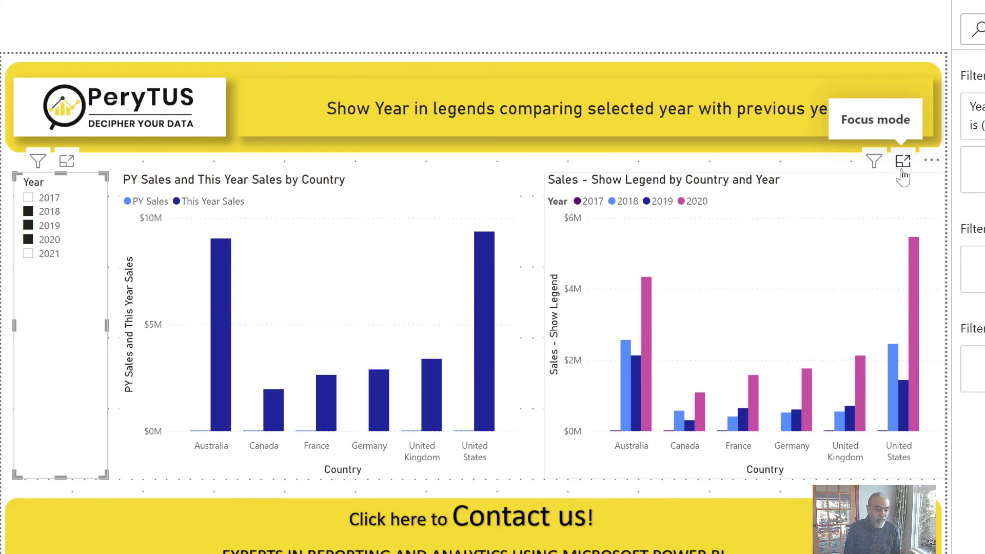
{"action": "left_click", "coordinate": [52, 202]}
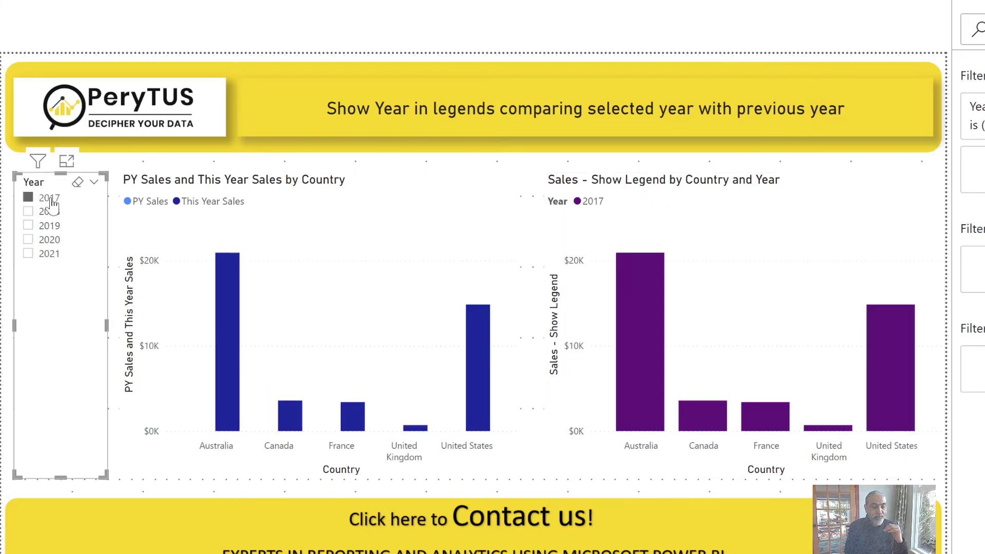